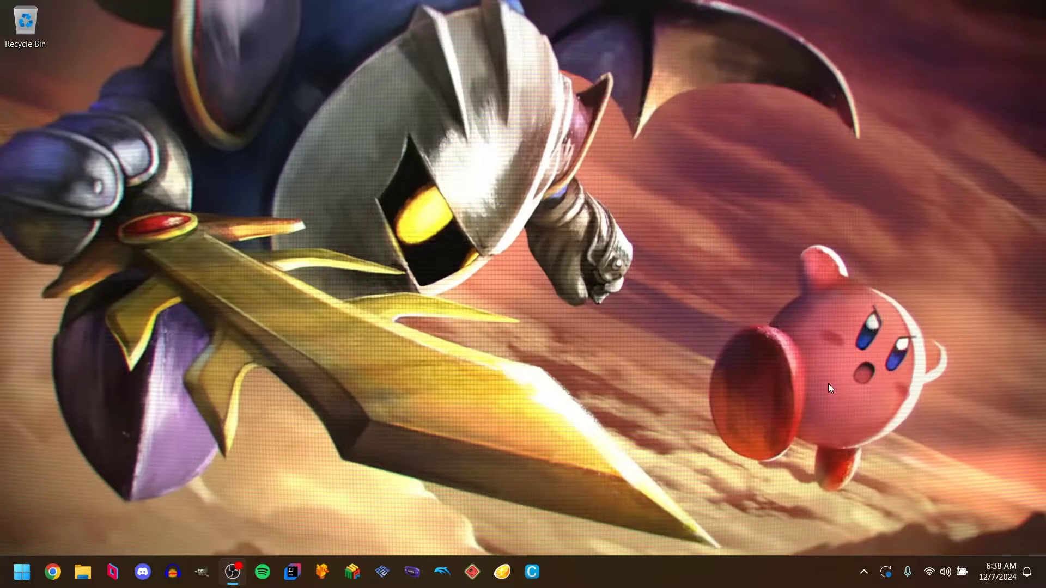
Step: Search Google for 'super mario 64 plus' in Chrome and open the Mario Fan Games Galaxy result
{"action": "left_click", "coordinate": [53, 571]}
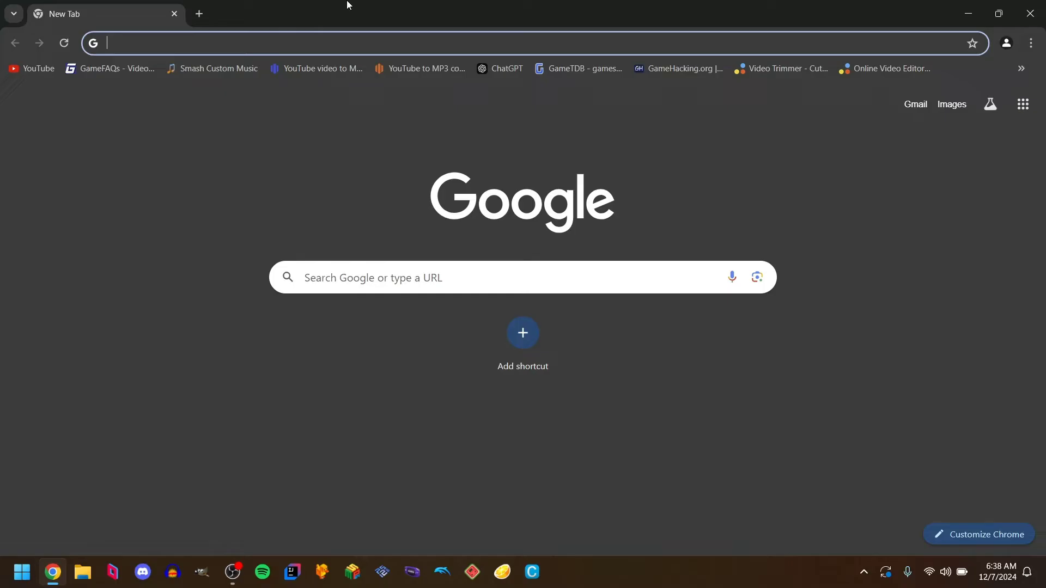
{"action": "type", "text": "super mario 64 pl"}
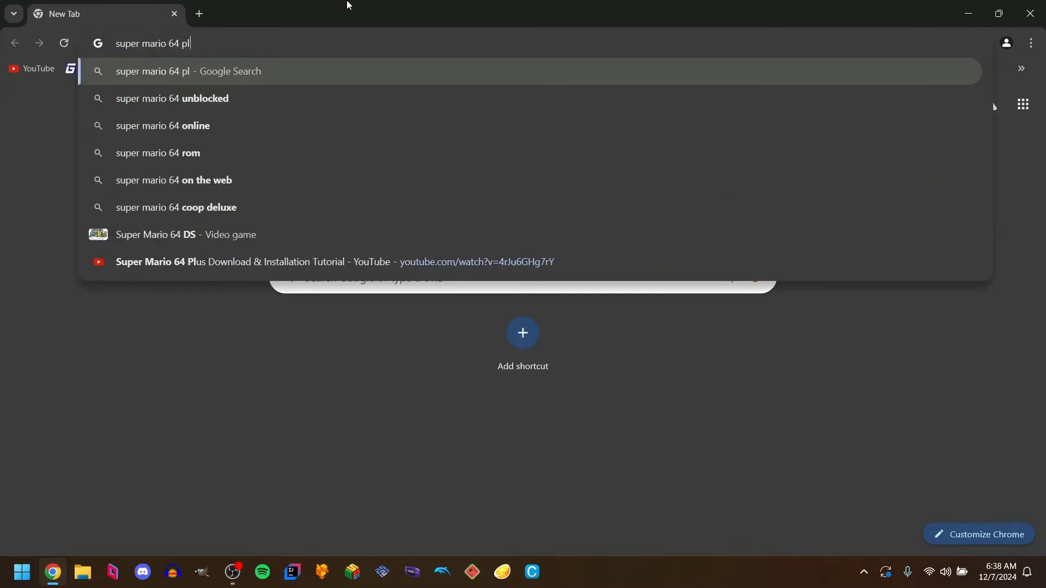
{"action": "type", "text": "us"}
{"action": "key", "text": "Return"}
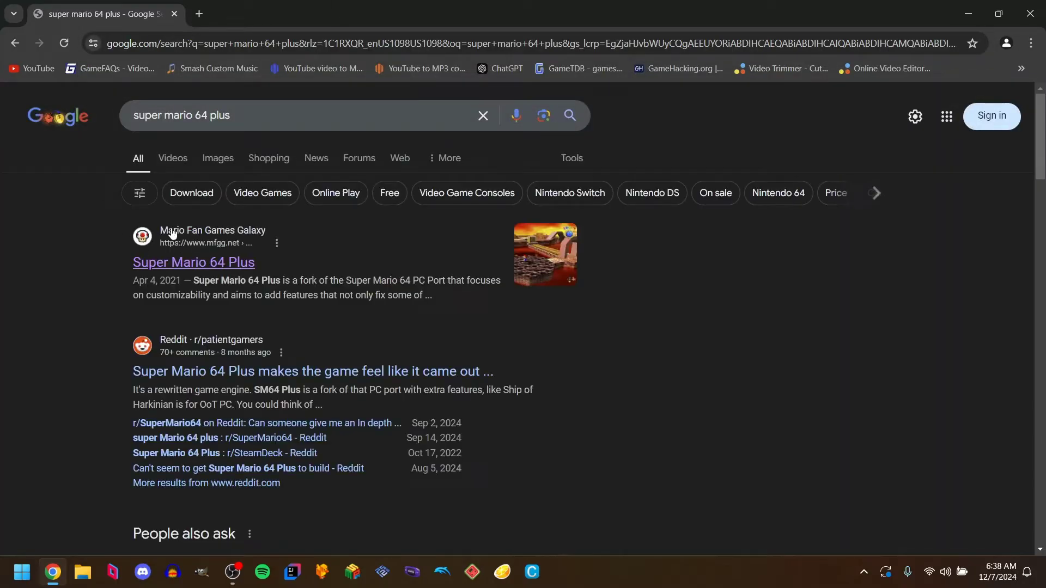
{"action": "left_click", "coordinate": [191, 266]}
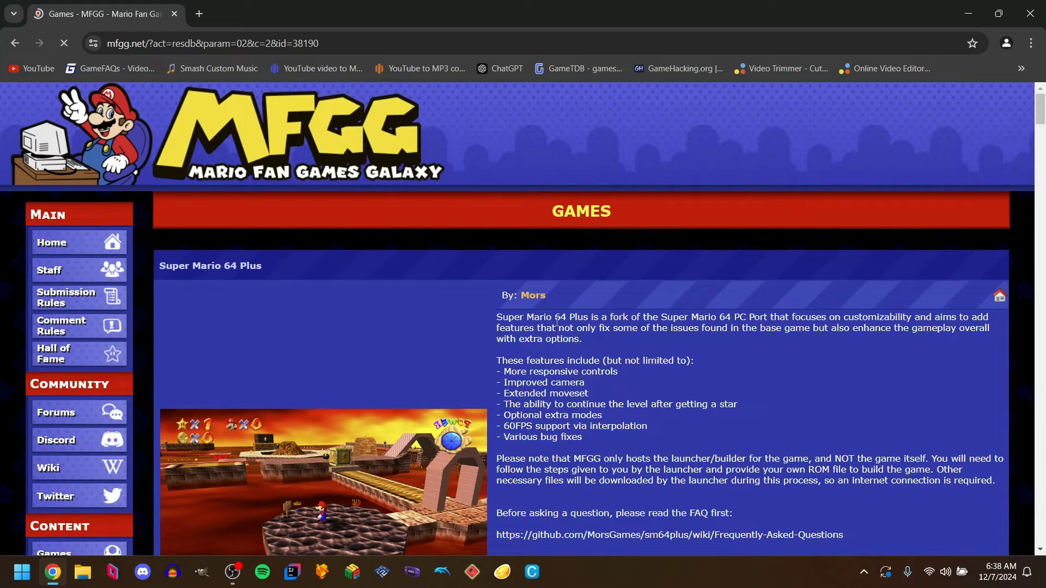
Step: Download SM64Plus.zip (16.1 MB) from the MFGG page and save it to the Desktop
{"action": "scroll", "coordinate": [551, 350], "scroll_direction": "down", "scroll_amount": 7}
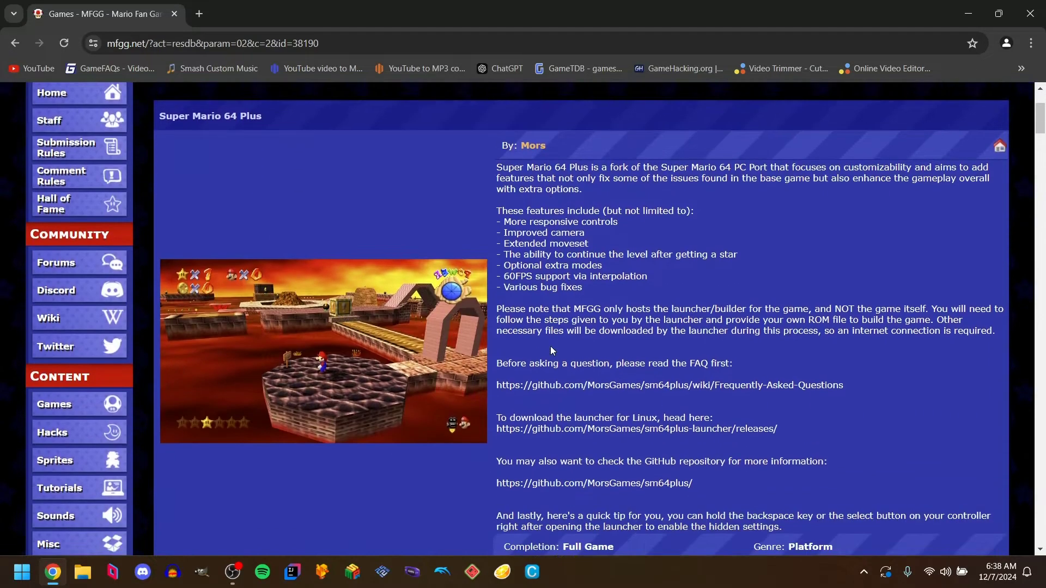
{"action": "scroll", "coordinate": [551, 346], "scroll_direction": "down", "scroll_amount": 2}
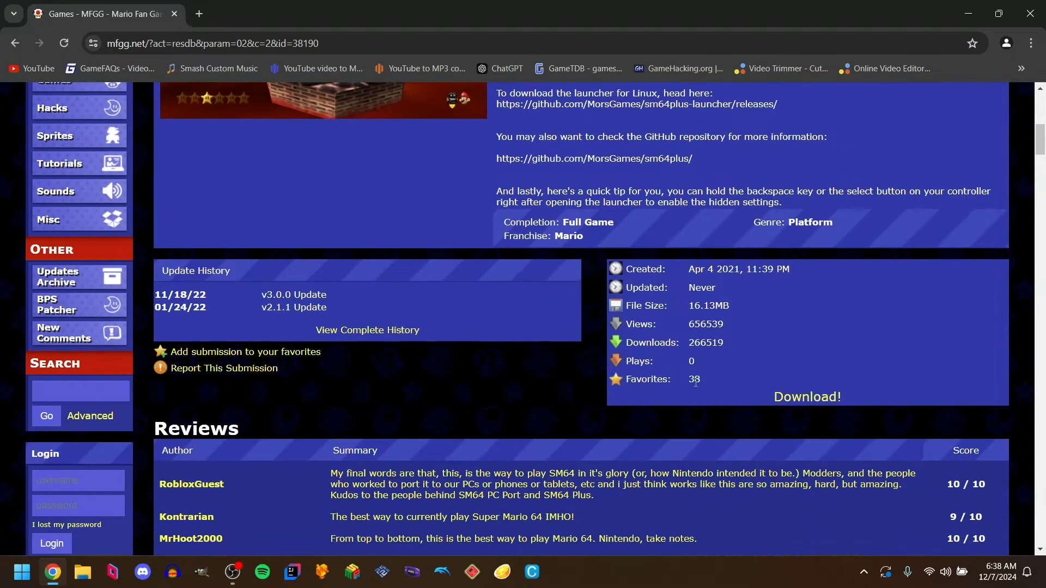
{"action": "left_click", "coordinate": [808, 397]}
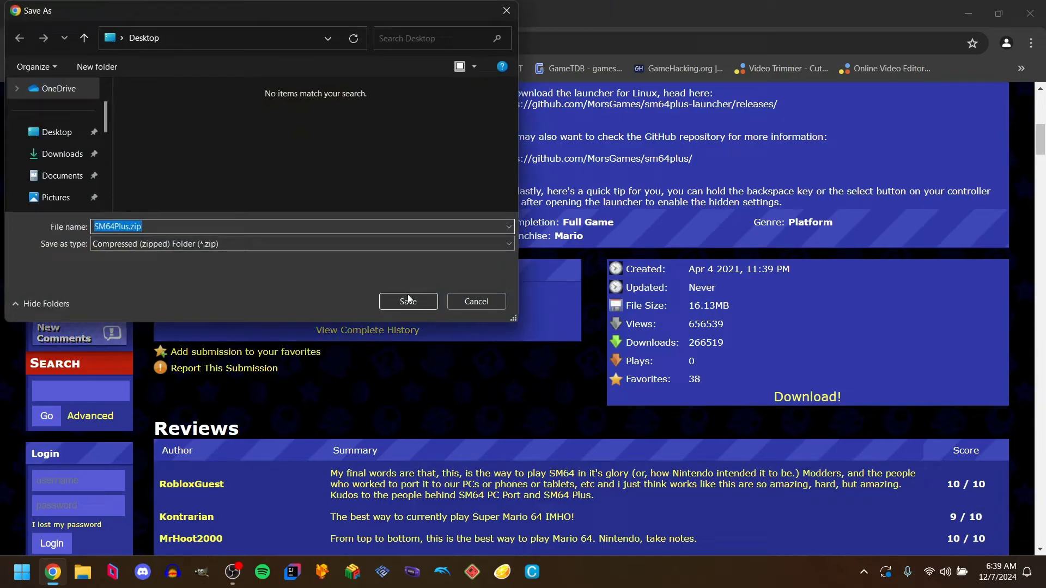
{"action": "left_click", "coordinate": [403, 296]}
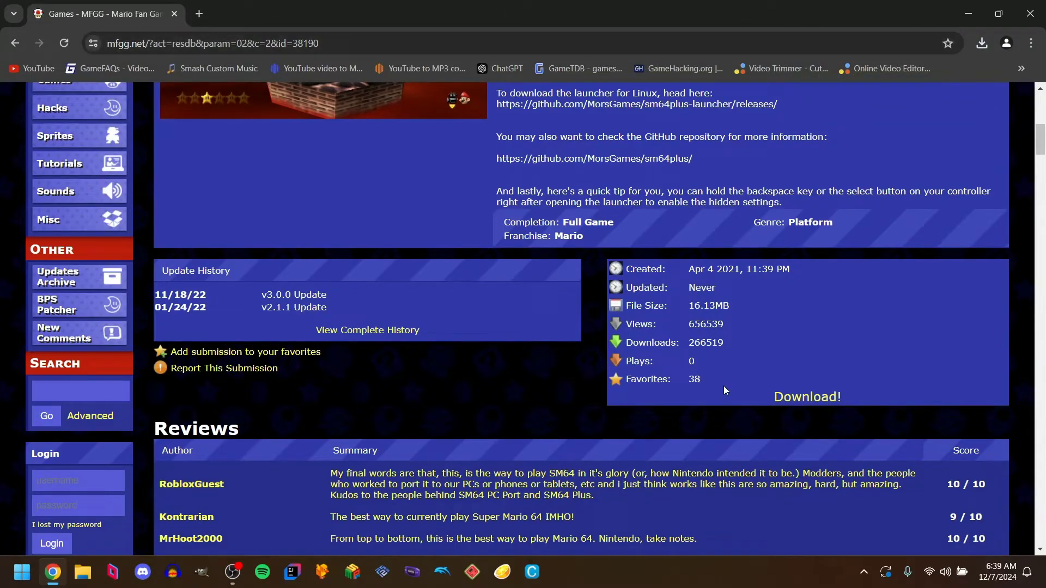
Step: Search Google for 'mys2' and open the msys2.org homepage
{"action": "left_click", "coordinate": [396, 38]}
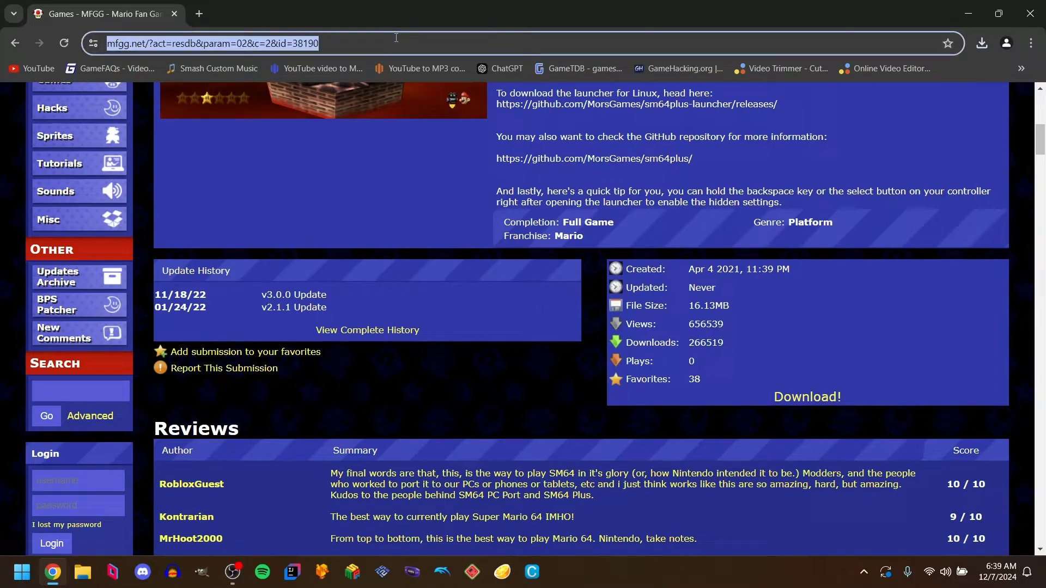
{"action": "type", "text": "mysy2"}
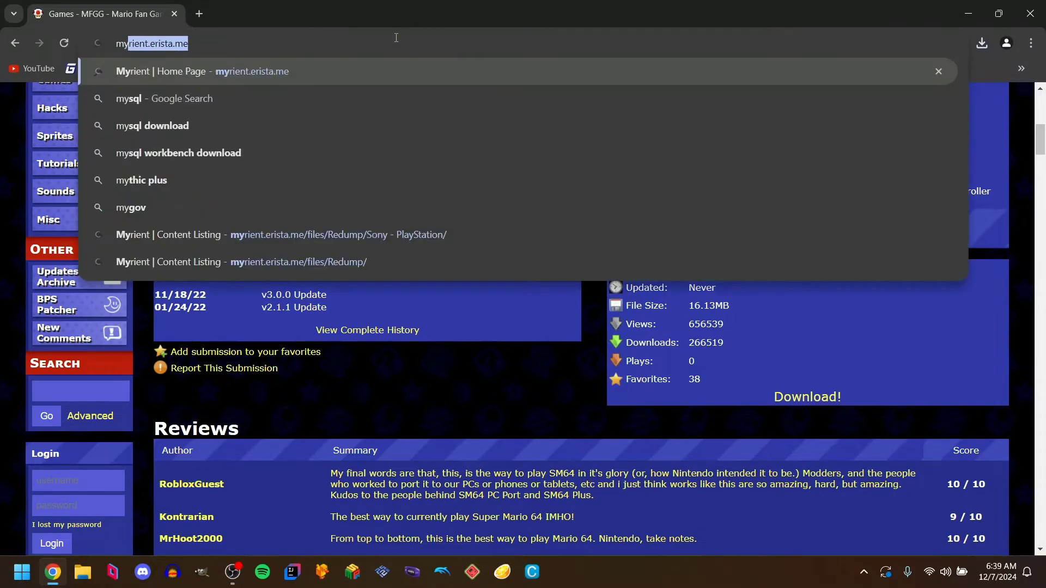
{"action": "key", "text": "BackSpace"}
{"action": "key", "text": "BackSpace"}
{"action": "type", "text": "2"}
{"action": "key", "text": "Return"}
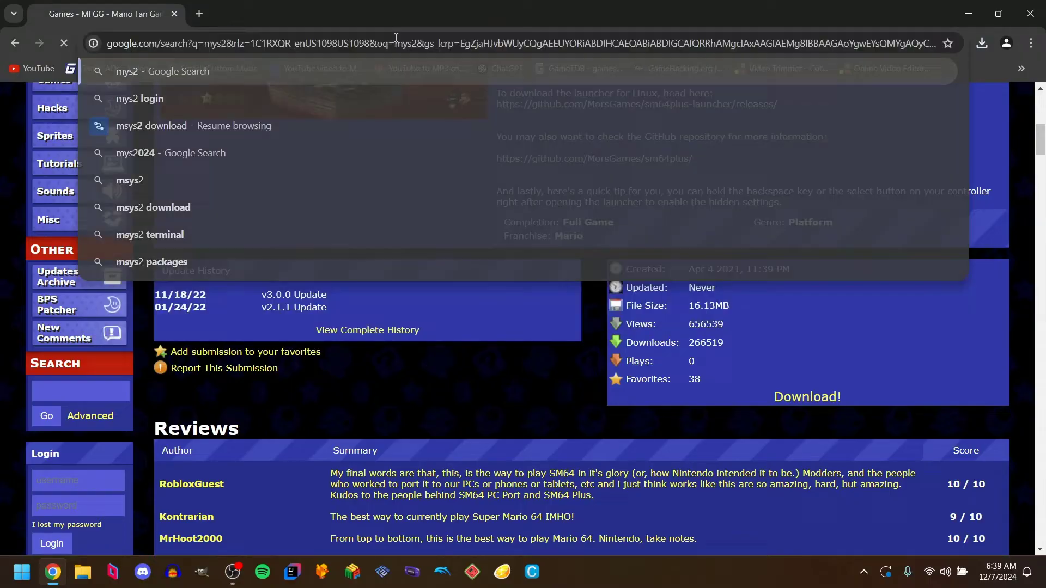
{"action": "scroll", "coordinate": [218, 288], "scroll_direction": "down", "scroll_amount": 3}
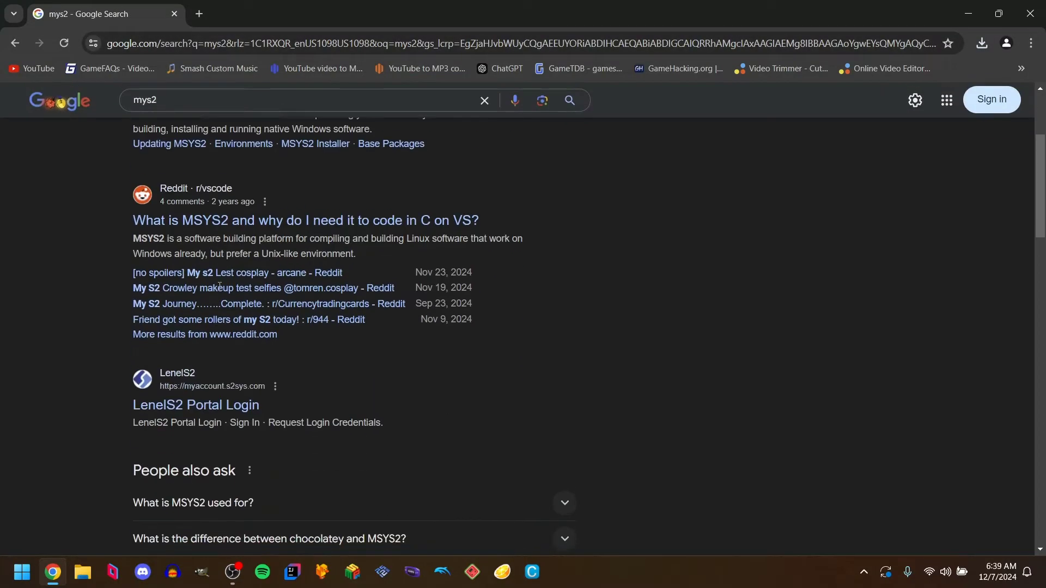
{"action": "scroll", "coordinate": [218, 289], "scroll_direction": "up", "scroll_amount": 3}
{"action": "left_click", "coordinate": [170, 286]}
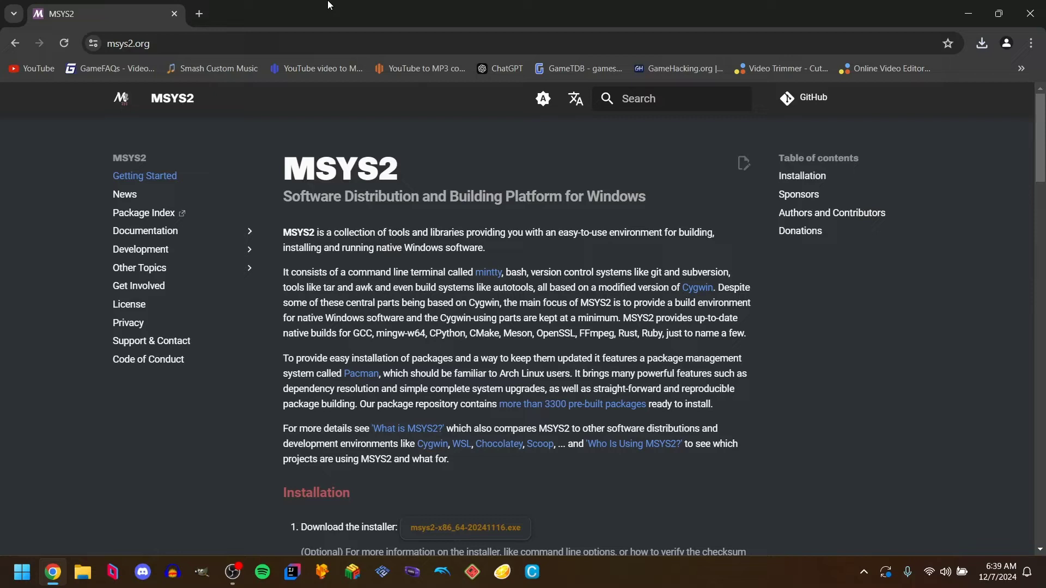
Step: Copy the msys2-x86_64-20241116.exe installer link address and select the browser address bar
{"action": "scroll", "coordinate": [323, 204], "scroll_direction": "down", "scroll_amount": 4}
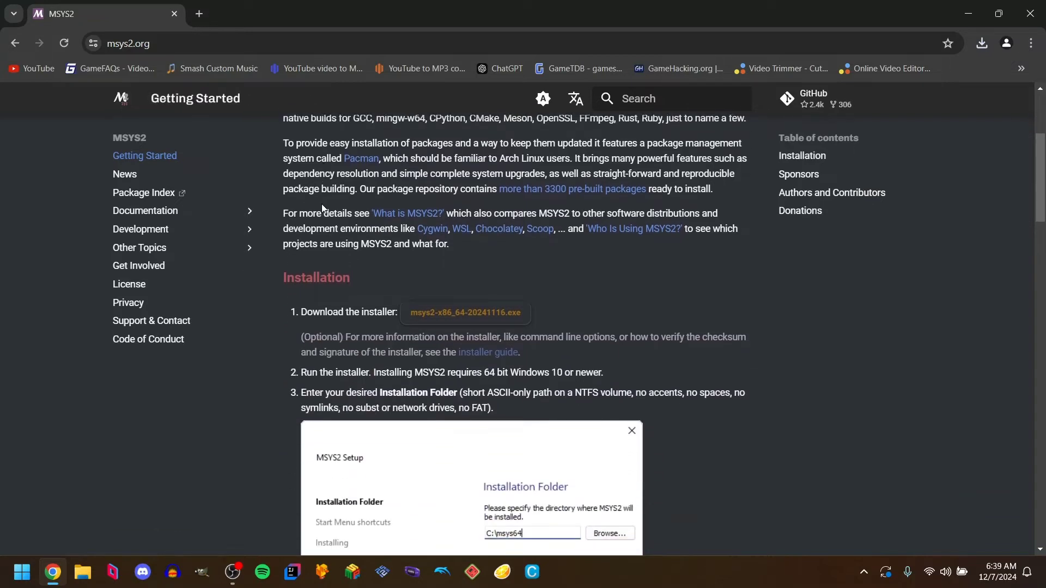
{"action": "right_click", "coordinate": [436, 316]}
{"action": "left_click", "coordinate": [469, 420]}
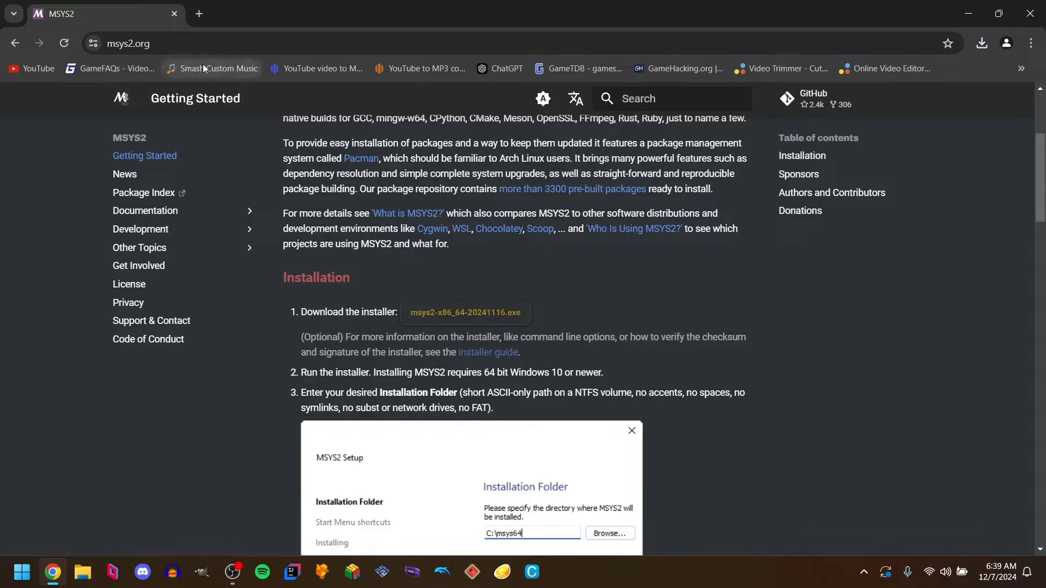
{"action": "left_click", "coordinate": [195, 45]}
Step: Paste the installer link and trim it to the msys2-installer GitHub releases page
{"action": "key", "text": "ctrl+v"}
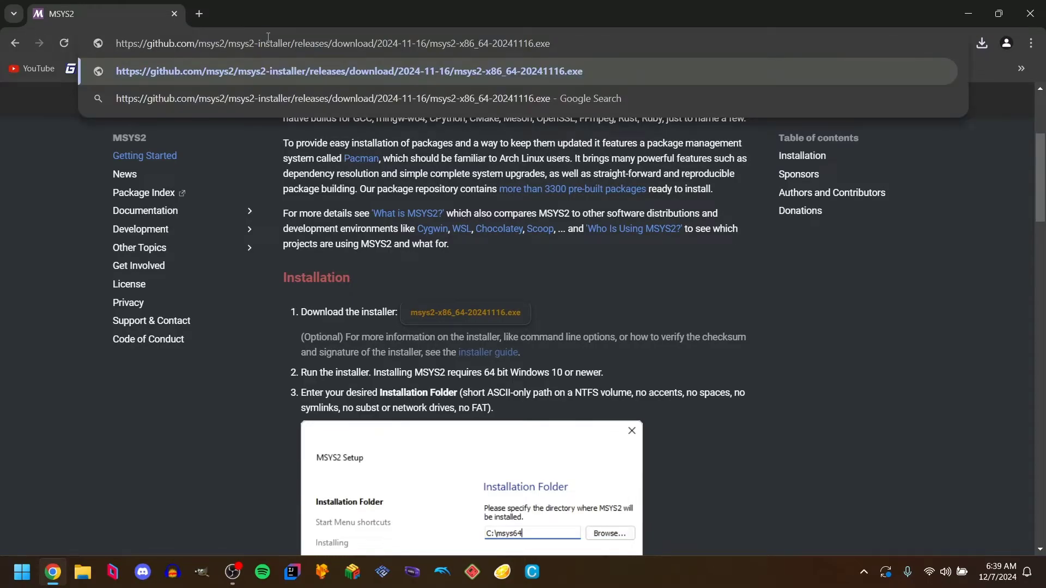
{"action": "left_click", "coordinate": [333, 44], "text": "shift"}
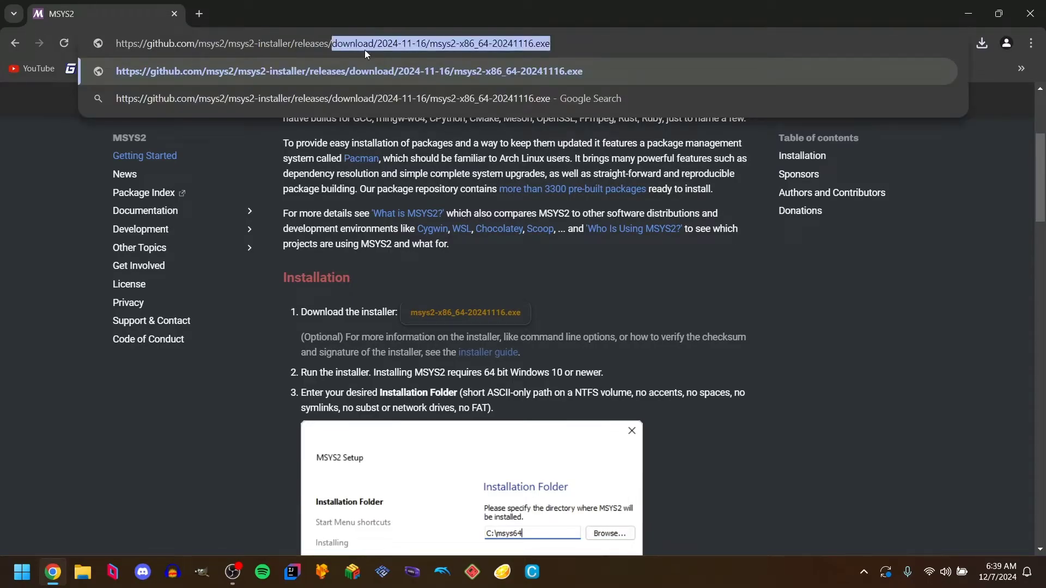
{"action": "key", "text": "BackSpace"}
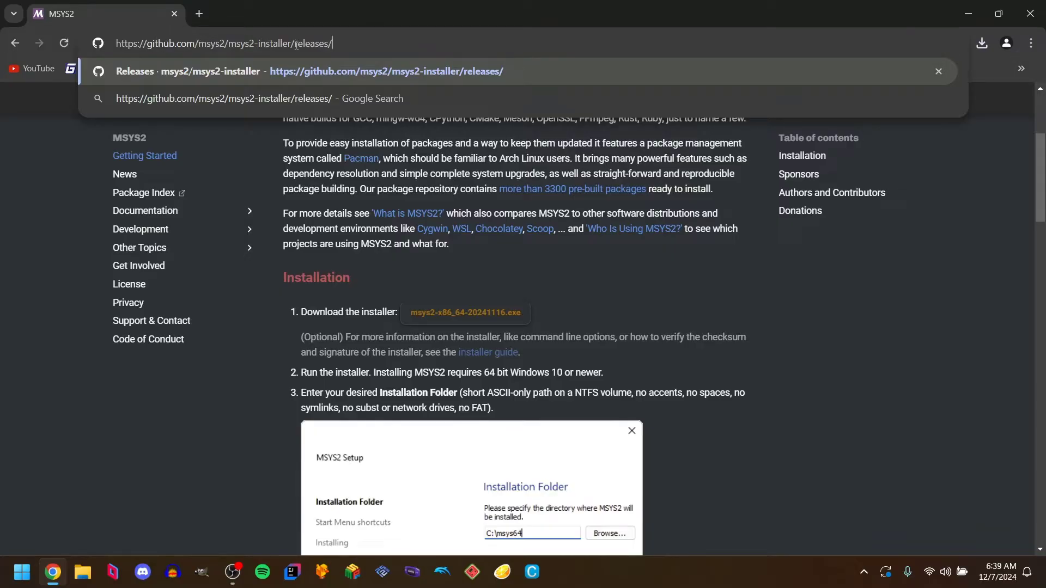
{"action": "key", "text": "Return"}
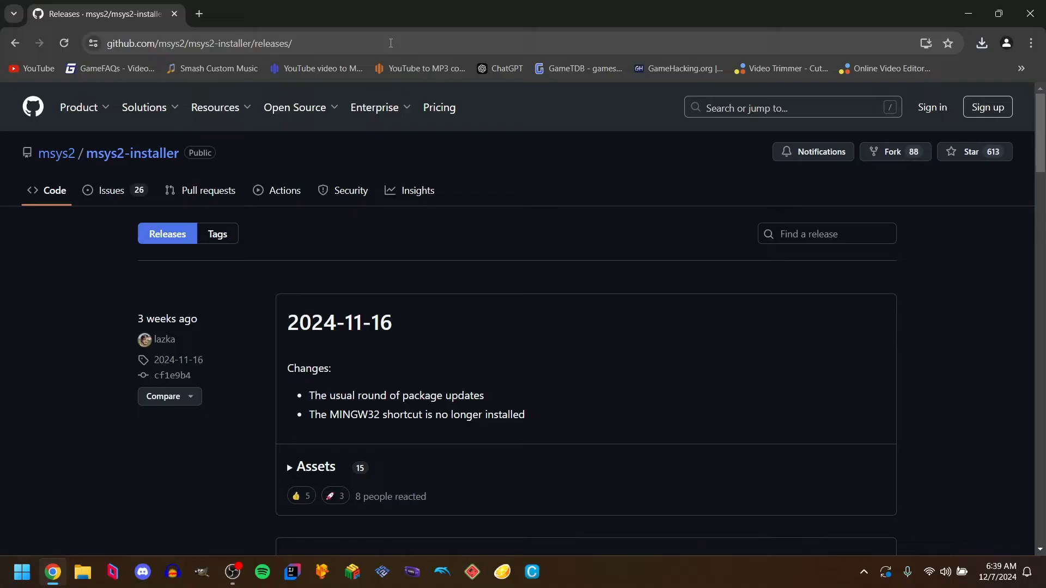
Step: Download msys2-x86_64-20230526.exe from the 2023-05-26 release assets, then close Chrome
{"action": "scroll", "coordinate": [576, 323], "scroll_direction": "down", "scroll_amount": 20}
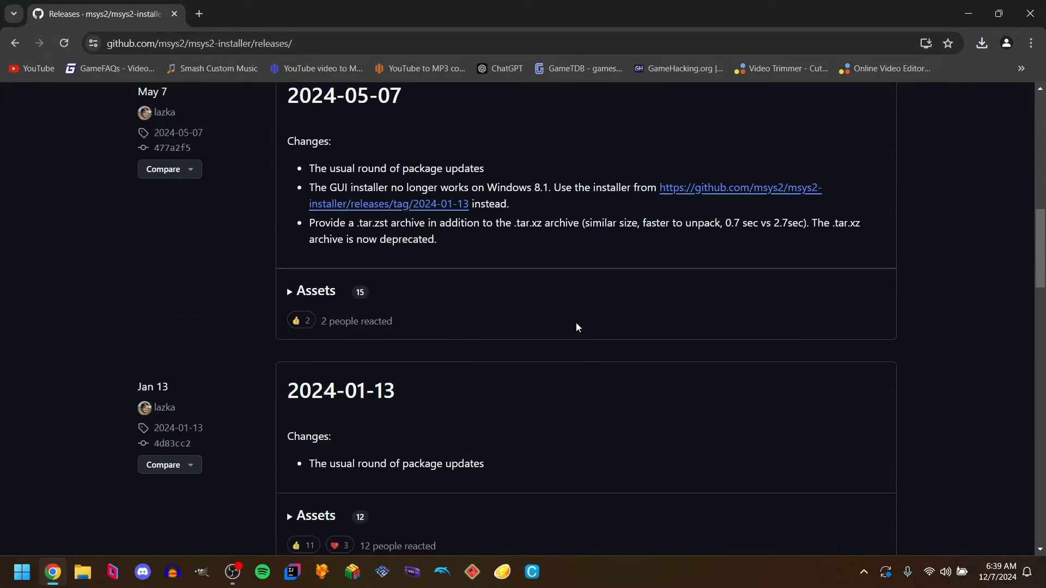
{"action": "scroll", "coordinate": [577, 327], "scroll_direction": "down", "scroll_amount": 5}
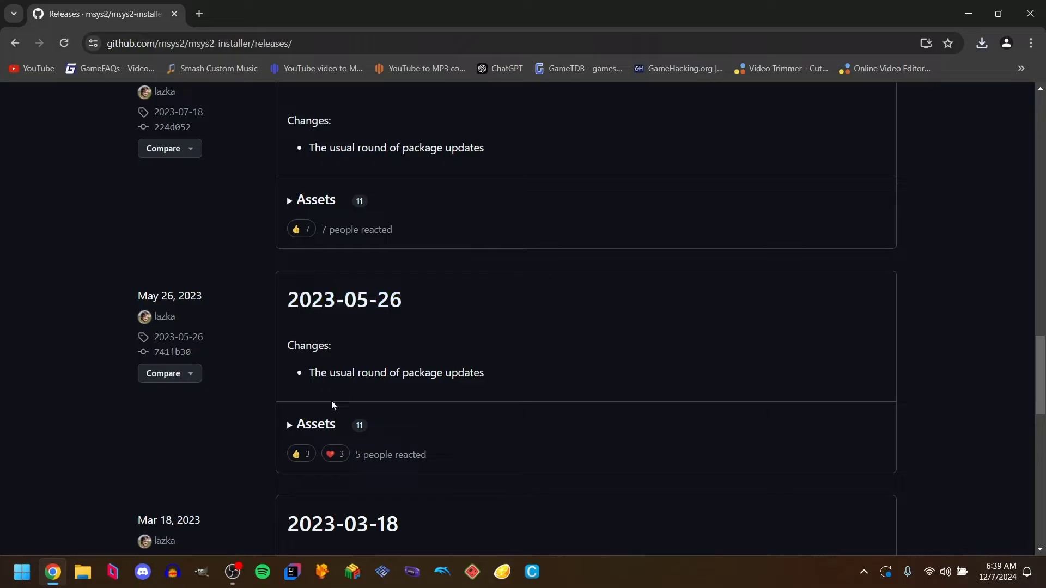
{"action": "left_click", "coordinate": [313, 426]}
{"action": "scroll", "coordinate": [462, 305], "scroll_direction": "down", "scroll_amount": 4}
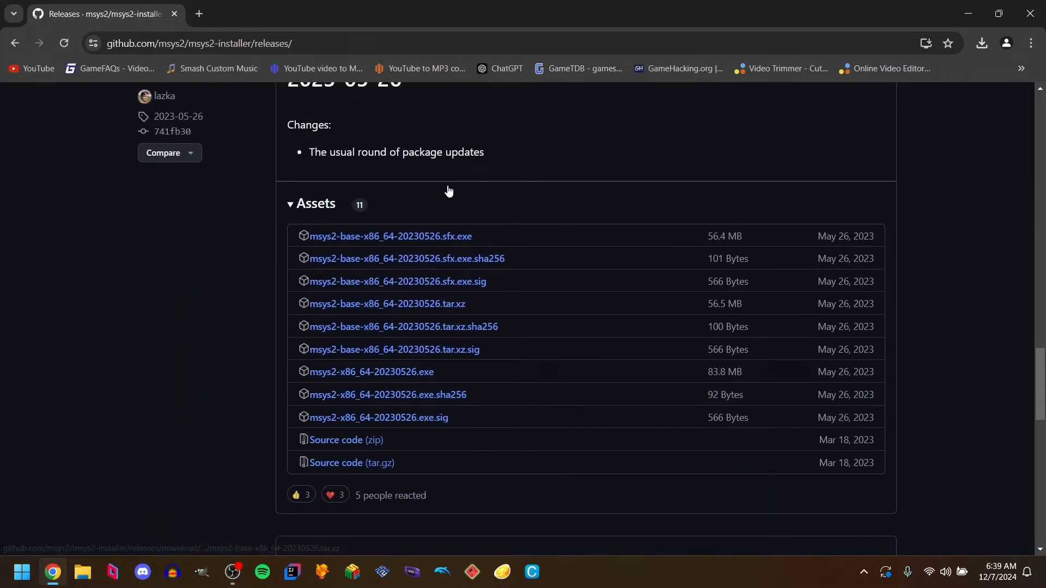
{"action": "mouse_move", "coordinate": [450, 370]}
{"action": "left_mouse_down"}
{"action": "mouse_move", "coordinate": [303, 372]}
{"action": "mouse_move", "coordinate": [493, 387]}
{"action": "left_mouse_up"}
{"action": "left_click", "coordinate": [490, 375]}
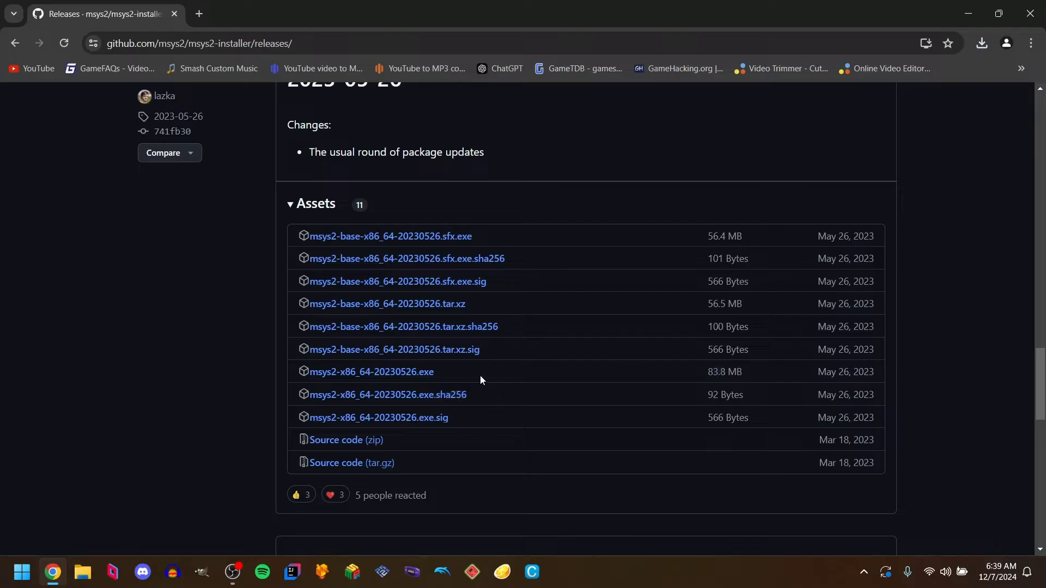
{"action": "left_click", "coordinate": [416, 372]}
{"action": "left_click", "coordinate": [409, 301]}
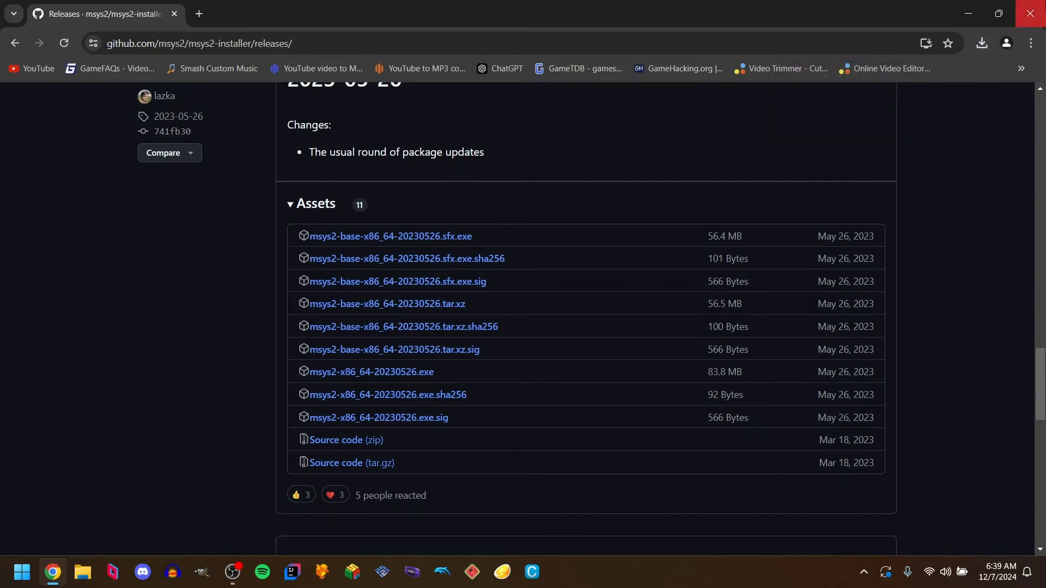
{"action": "left_click", "coordinate": [1030, 14]}
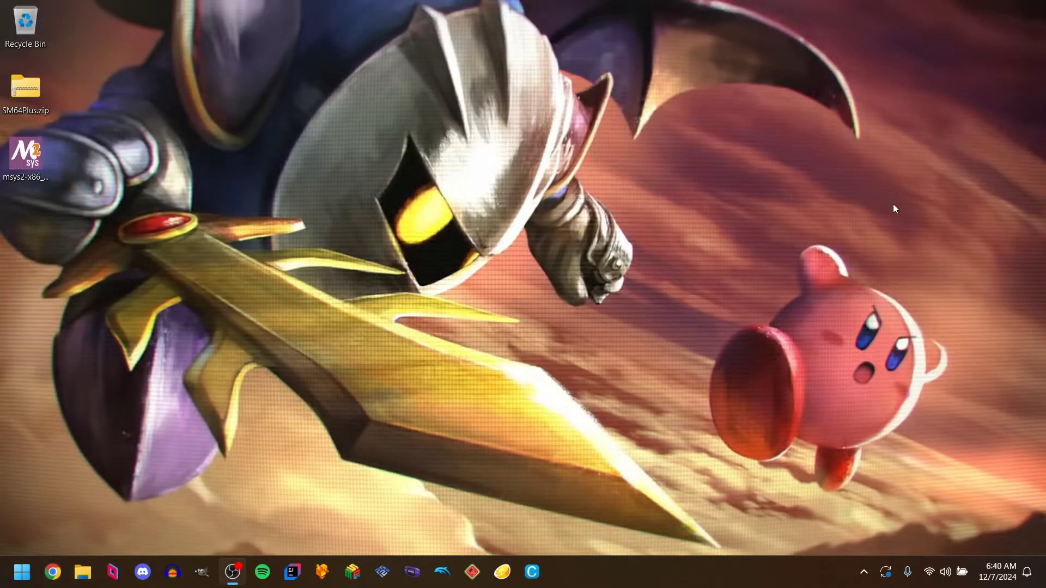
Step: Install MSYS2 into C:\msys64 with default shortcuts and untick Run MSYS2 now
{"action": "left_click", "coordinate": [26, 155]}
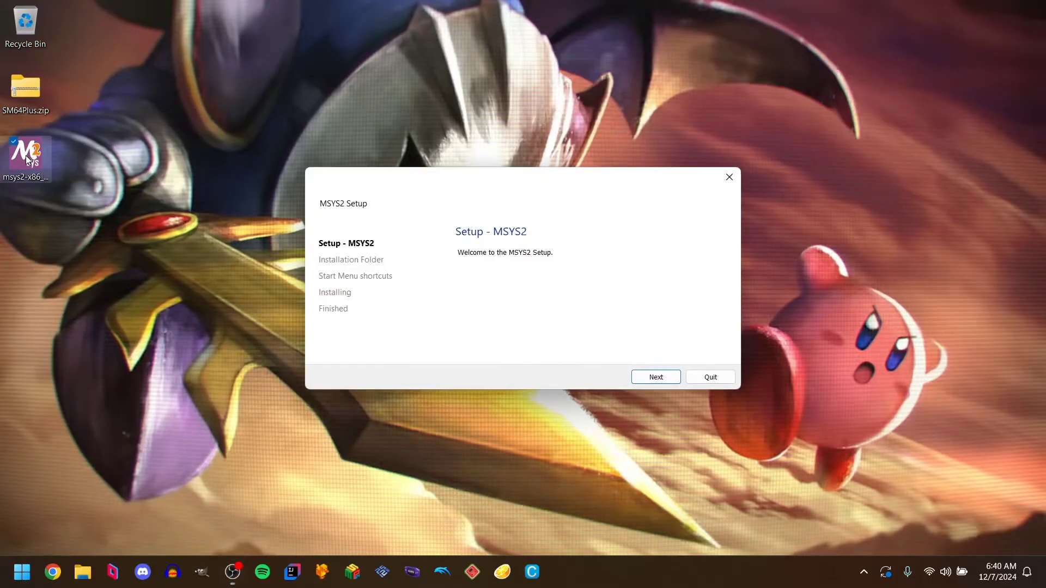
{"action": "left_click", "coordinate": [653, 379]}
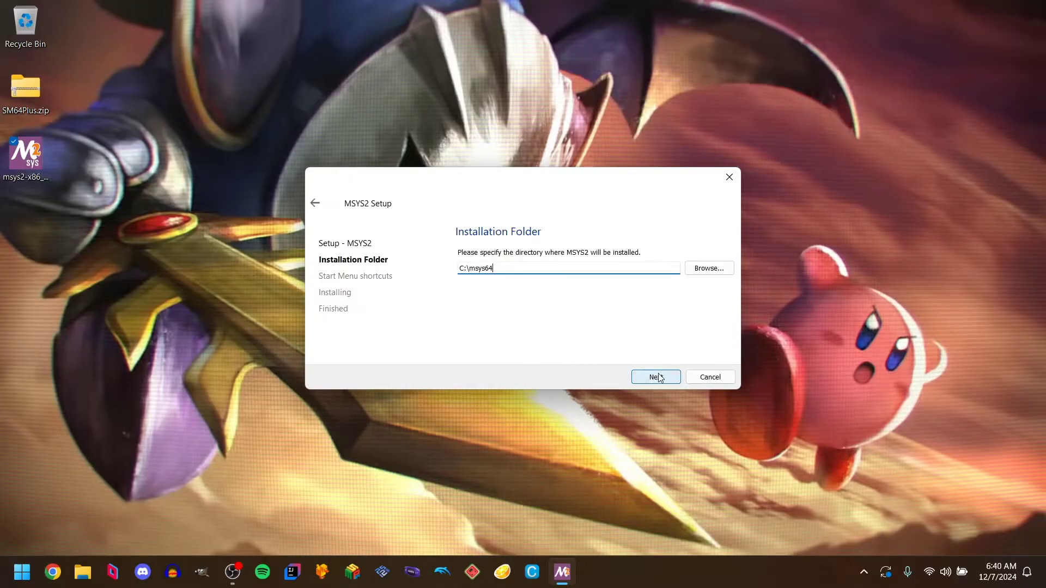
{"action": "left_click", "coordinate": [655, 378]}
{"action": "left_click", "coordinate": [655, 377]}
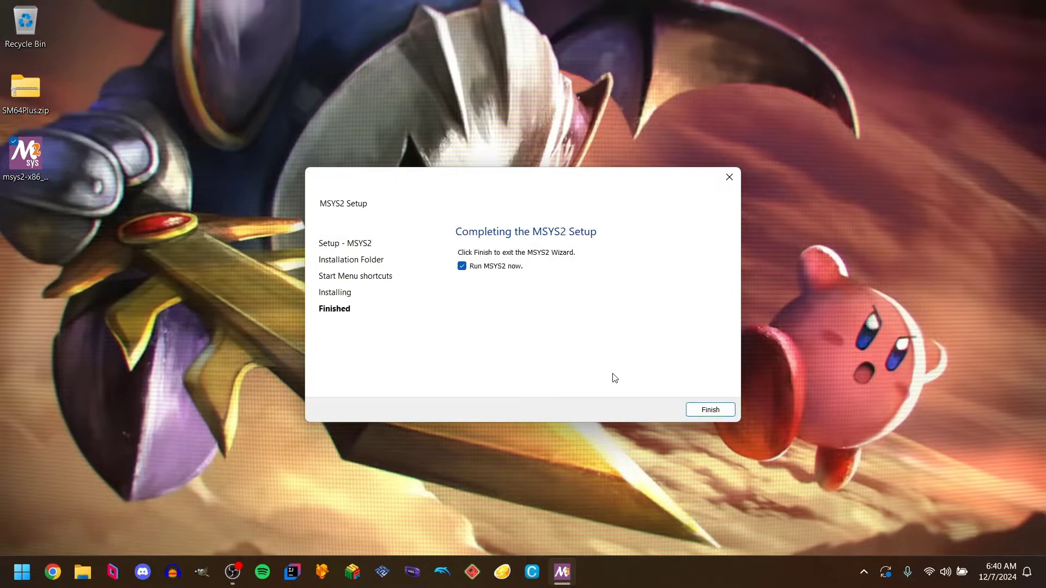
{"action": "left_click", "coordinate": [462, 267]}
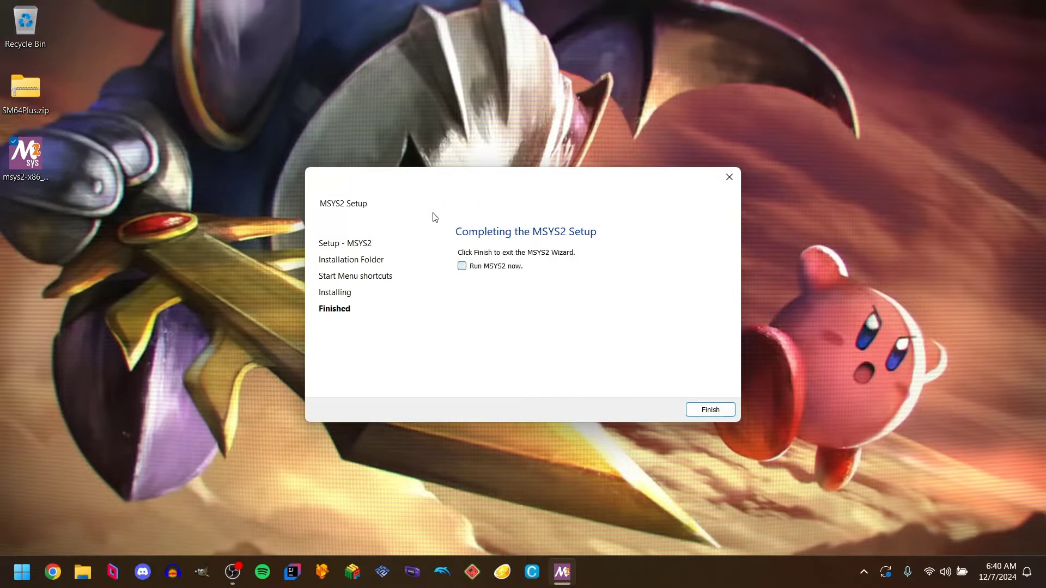
Step: Finish the MSYS2 wizard and extract SM64Plus.zip with 7-Zip into an SM64Plus folder
{"action": "left_click", "coordinate": [705, 414]}
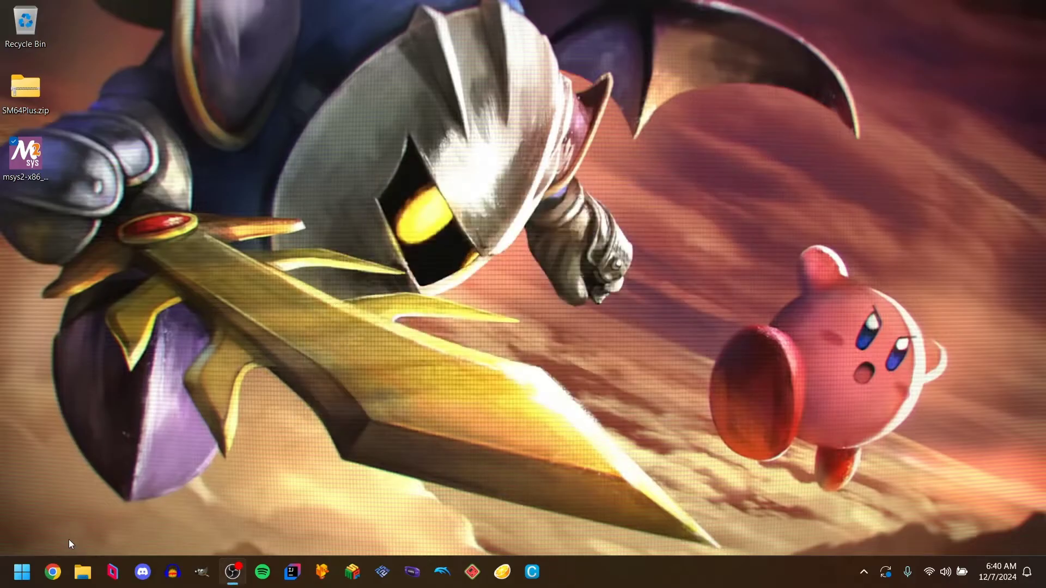
{"action": "left_click", "coordinate": [34, 90]}
{"action": "right_click", "coordinate": [34, 88]}
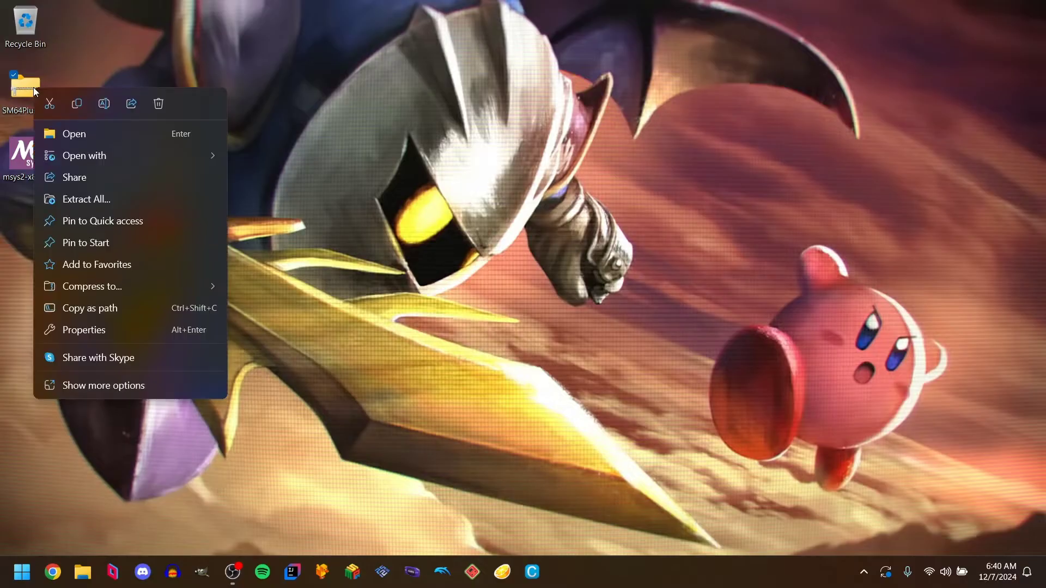
{"action": "left_click", "coordinate": [77, 383]}
{"action": "mouse_move", "coordinate": [204, 178]}
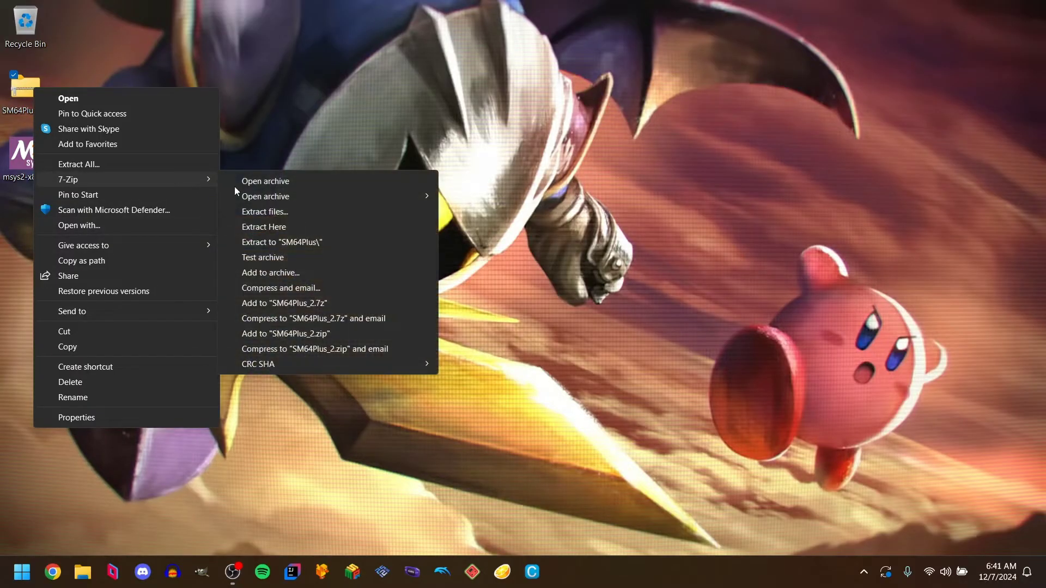
{"action": "left_click", "coordinate": [286, 242]}
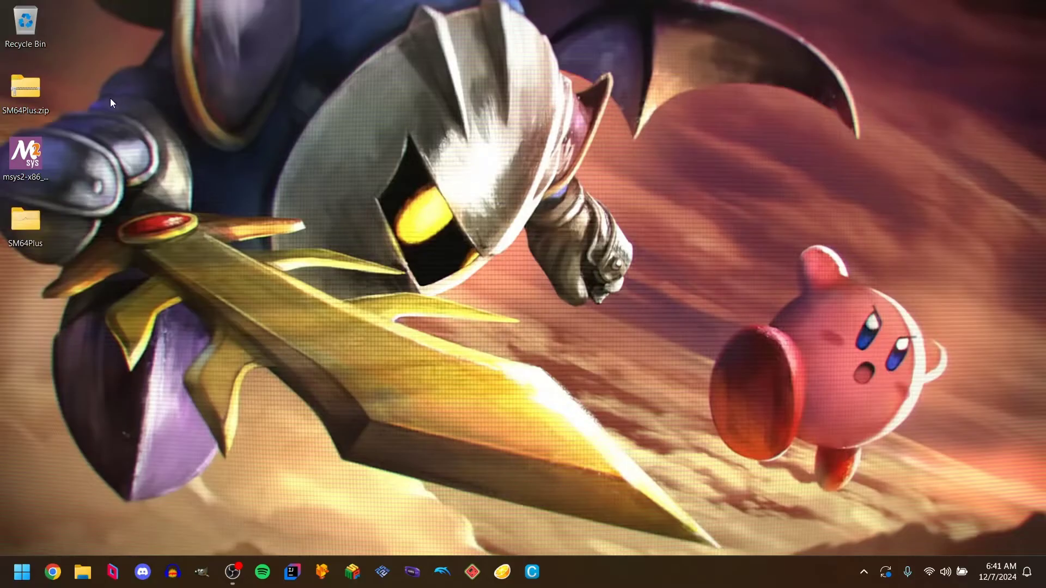
Step: Open the SM64Plus folder and a second Explorer window showing Games (D:)
{"action": "double_click", "coordinate": [31, 223]}
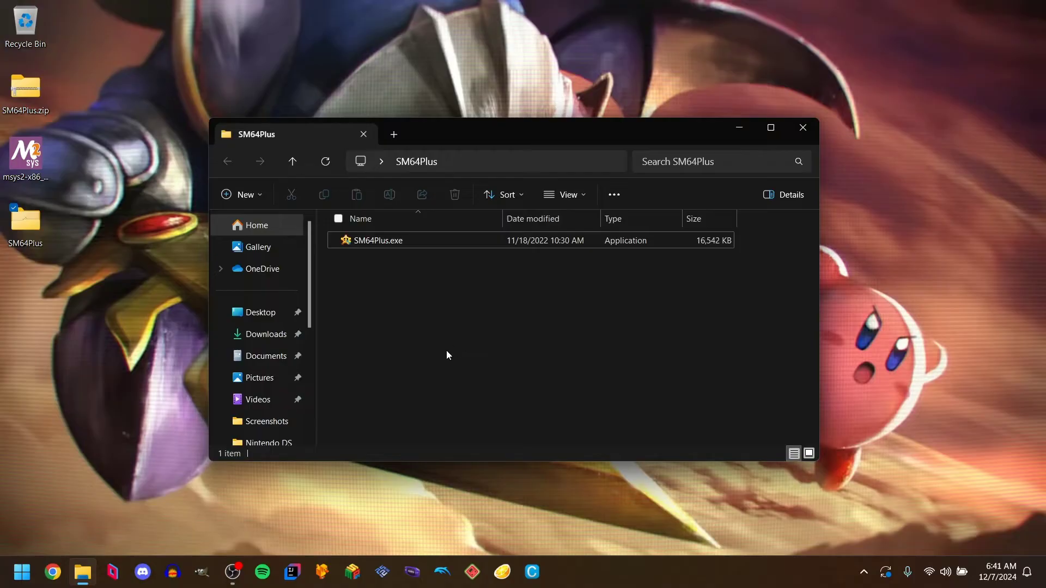
{"action": "key", "text": "ctrl+n"}
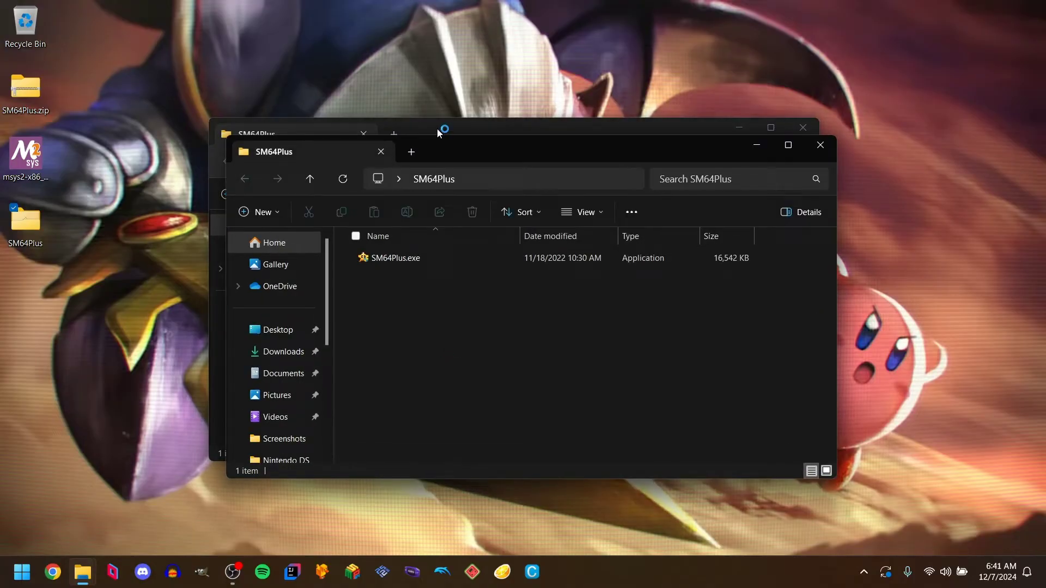
{"action": "left_click_drag", "start_coordinate": [450, 144], "coordinate": [666, 123]}
{"action": "scroll", "coordinate": [509, 322], "scroll_direction": "down", "scroll_amount": 5}
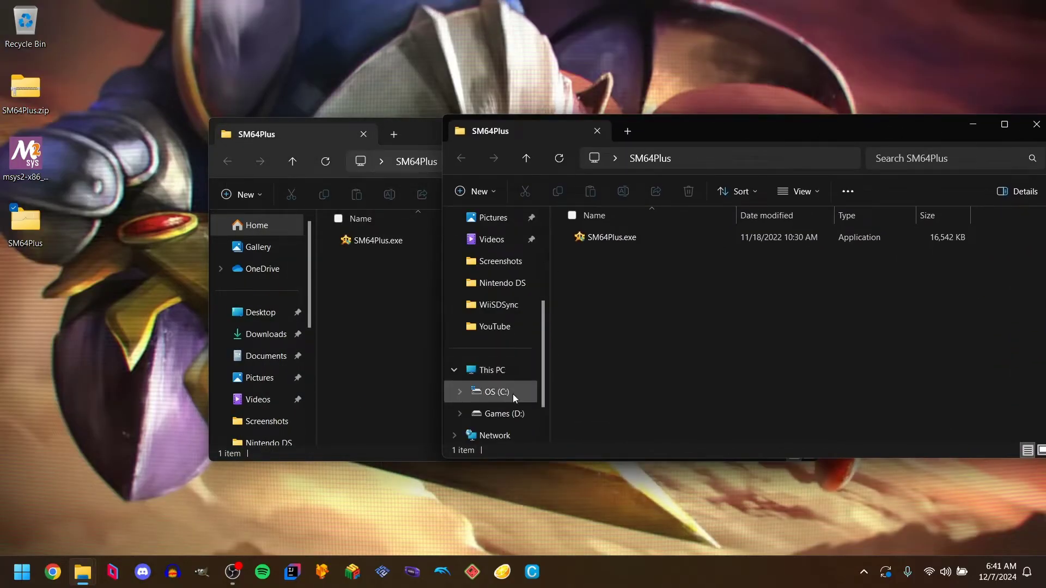
{"action": "left_click", "coordinate": [516, 415]}
Step: Create a folder named 'Mario 64 PC Tutorial' on Games (D:) and open it
{"action": "left_click", "coordinate": [493, 192]}
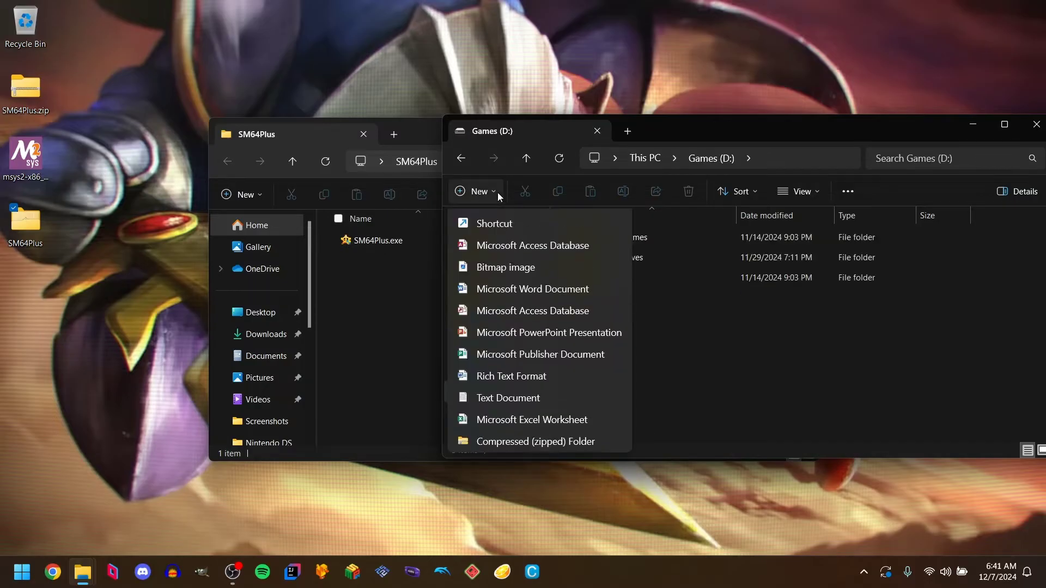
{"action": "left_click", "coordinate": [490, 224]}
{"action": "type", "text": "Mario "}
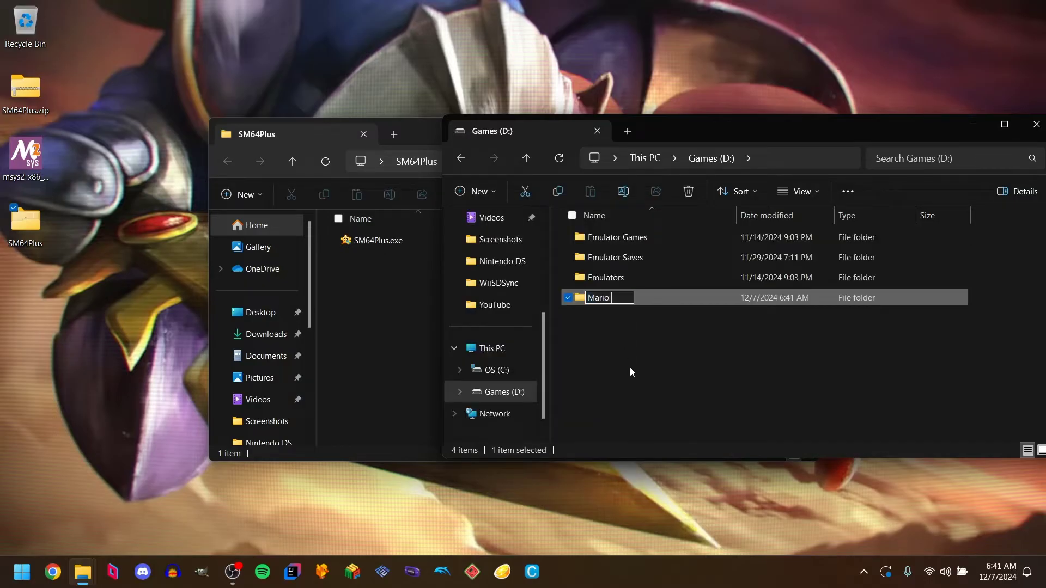
{"action": "type", "text": "64 PC"}
{"action": "key", "text": "Return"}
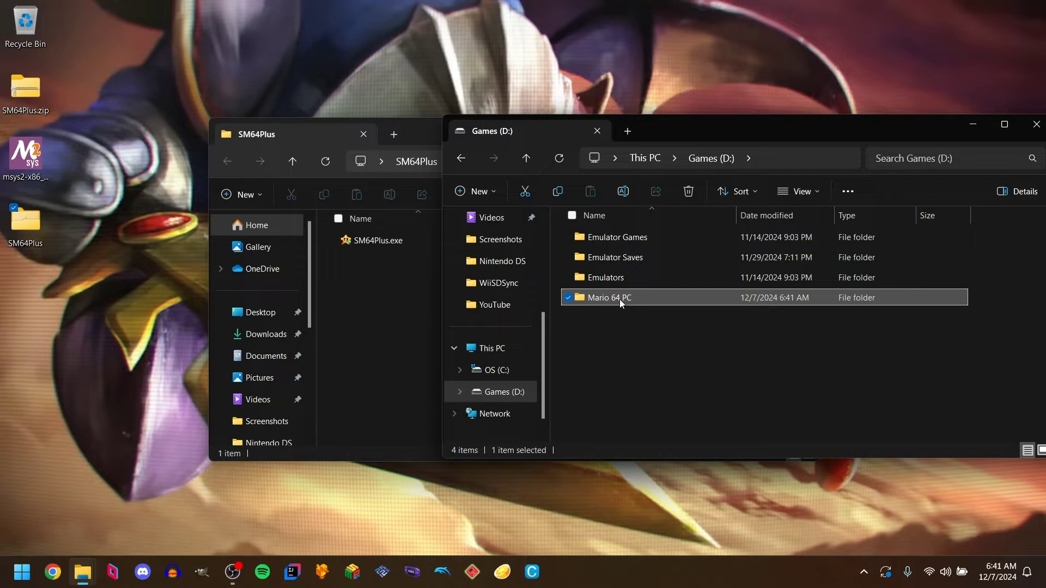
{"action": "left_click", "coordinate": [622, 191]}
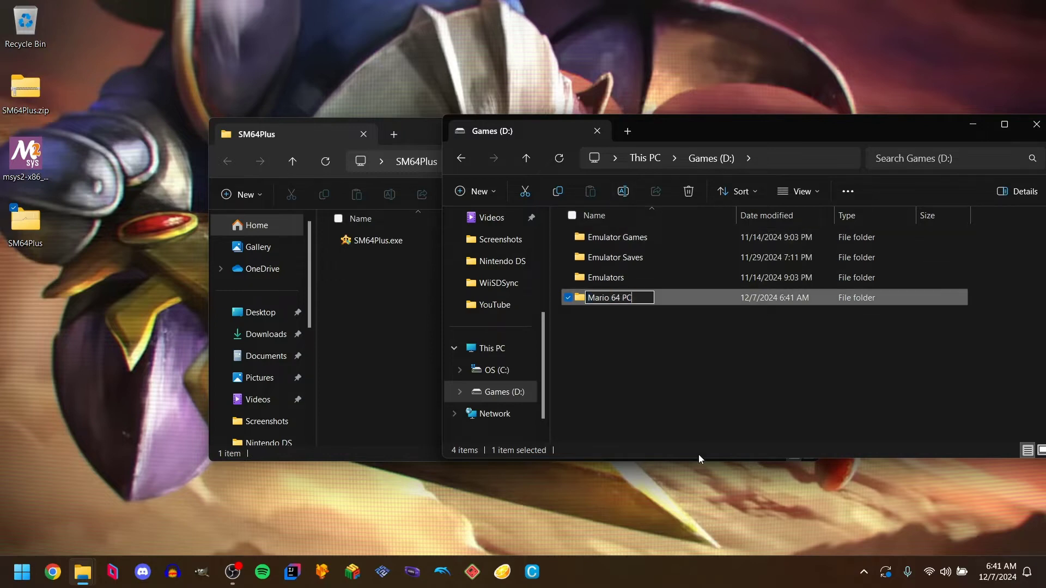
{"action": "type", "text": " Tutorial"}
{"action": "key", "text": "Return"}
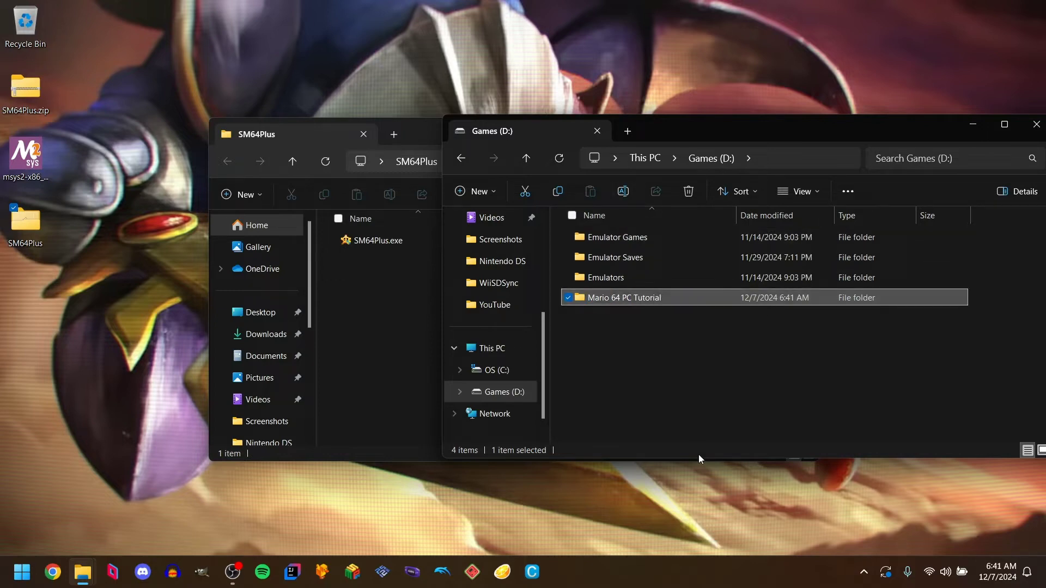
{"action": "double_click", "coordinate": [619, 298]}
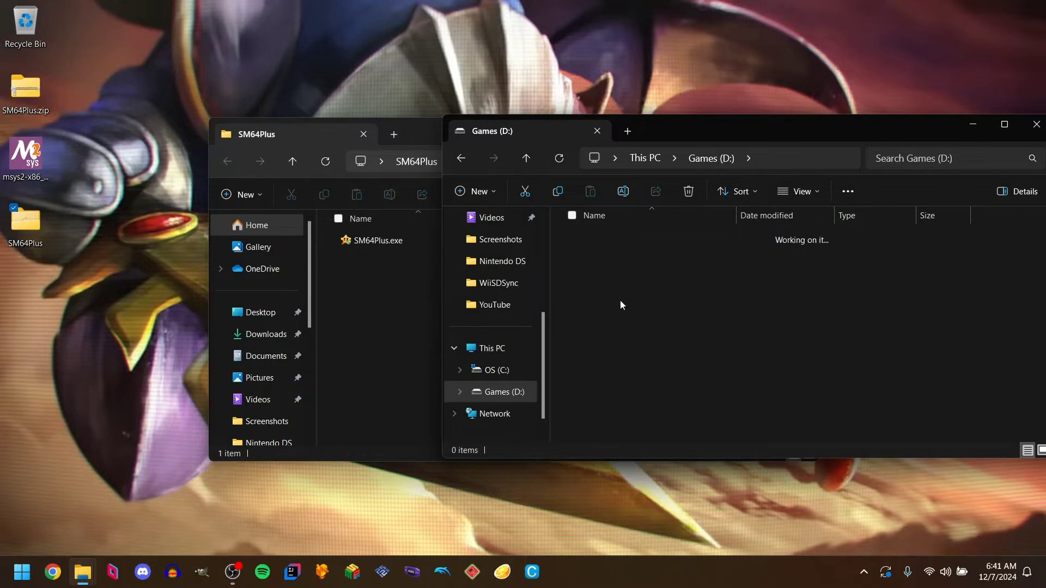
Step: Copy SM64Plus.exe into Mario 64 PC Tutorial, close the SM64Plus window, and run the installer
{"action": "double_click", "coordinate": [25, 220]}
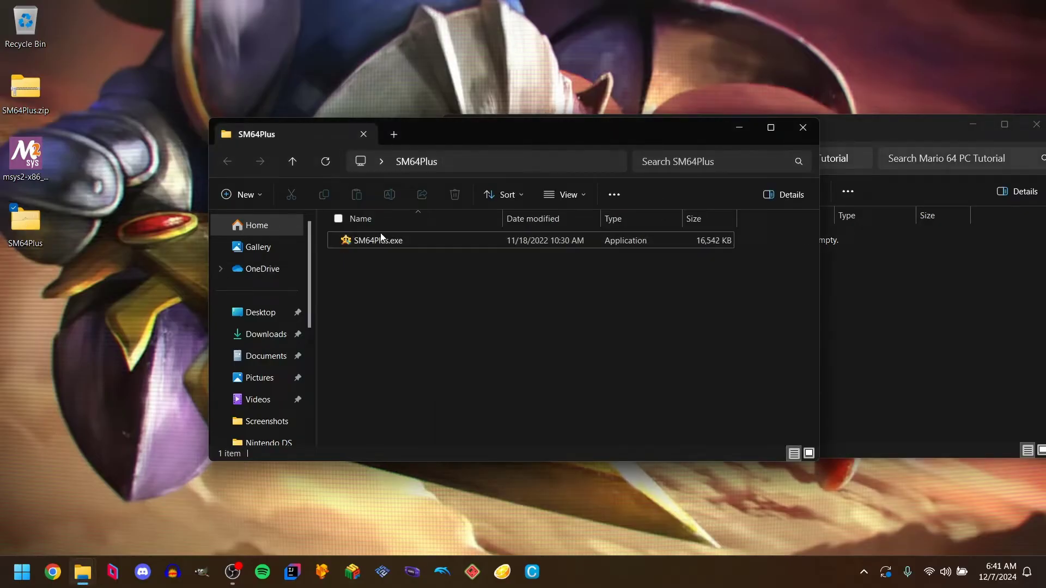
{"action": "mouse_move", "coordinate": [380, 240]}
{"action": "left_mouse_down"}
{"action": "mouse_move", "coordinate": [672, 292]}
{"action": "mouse_move", "coordinate": [908, 368]}
{"action": "left_mouse_up"}
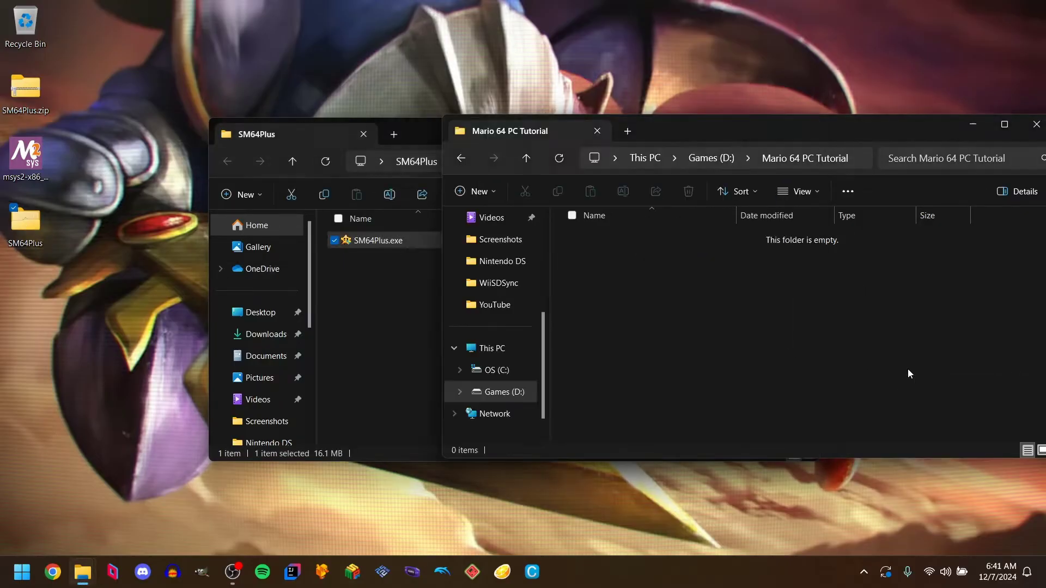
{"action": "left_click", "coordinate": [438, 128]}
{"action": "left_click", "coordinate": [809, 132]}
{"action": "left_click_drag", "start_coordinate": [824, 136], "coordinate": [533, 139]}
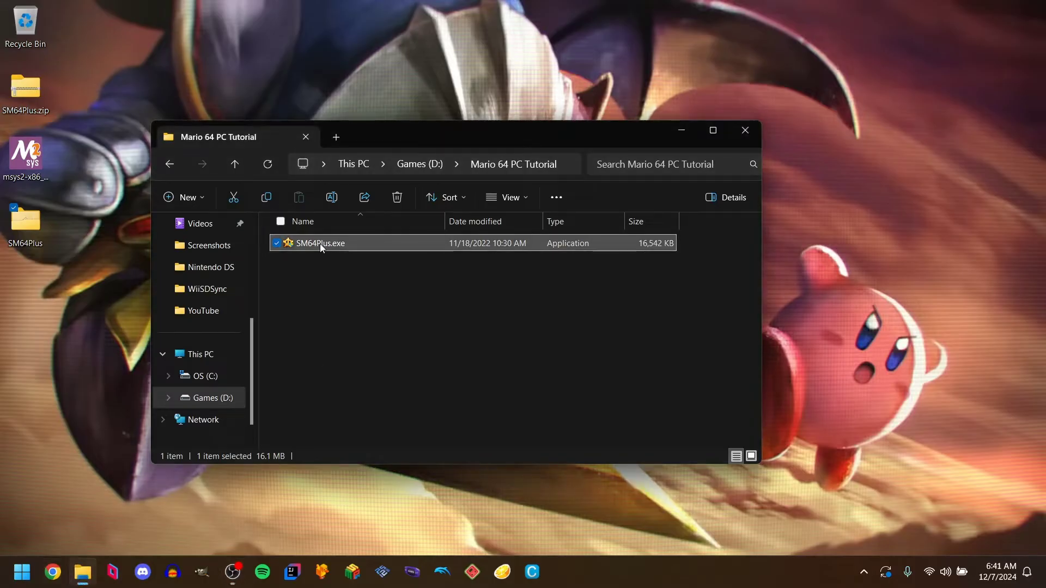
{"action": "double_click", "coordinate": [320, 243]}
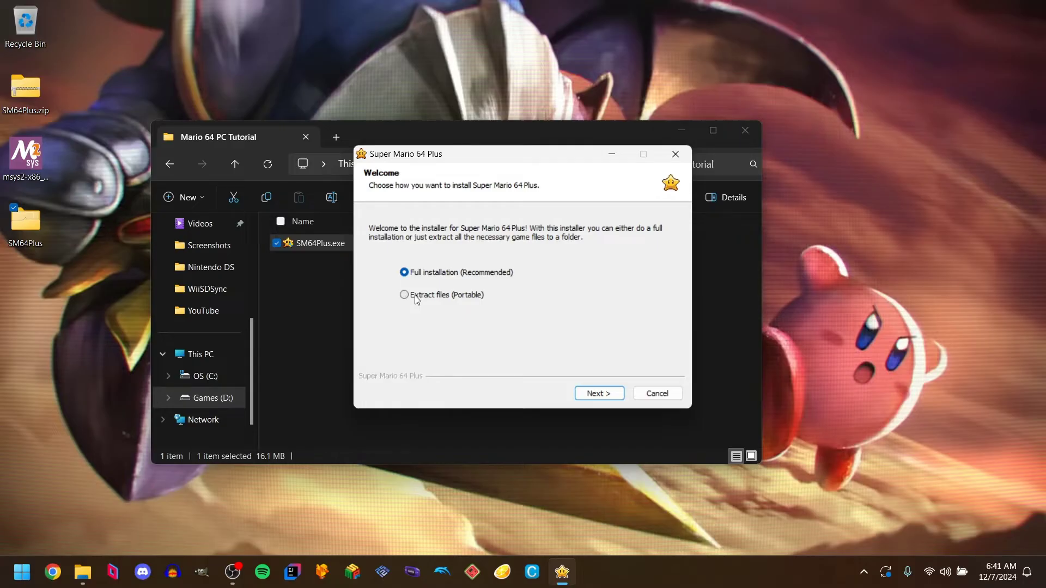
Step: Install the portable game files into D:\Mario 64 PC Tutorial\Super Mario 64 Plus and start the launcher
{"action": "left_click", "coordinate": [414, 296]}
{"action": "left_click", "coordinate": [594, 395]}
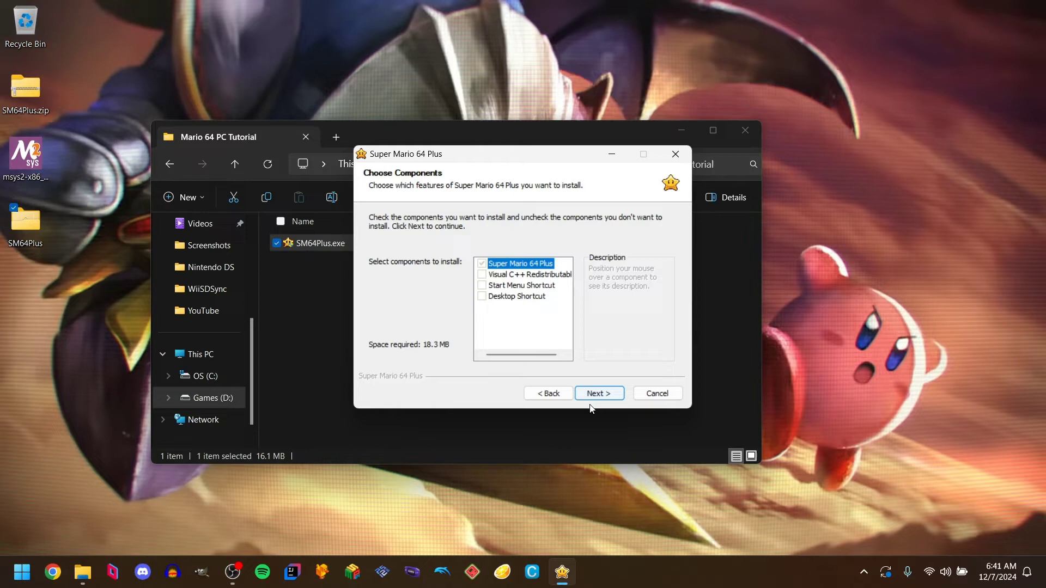
{"action": "mouse_move", "coordinate": [489, 278]}
{"action": "left_click", "coordinate": [597, 394]}
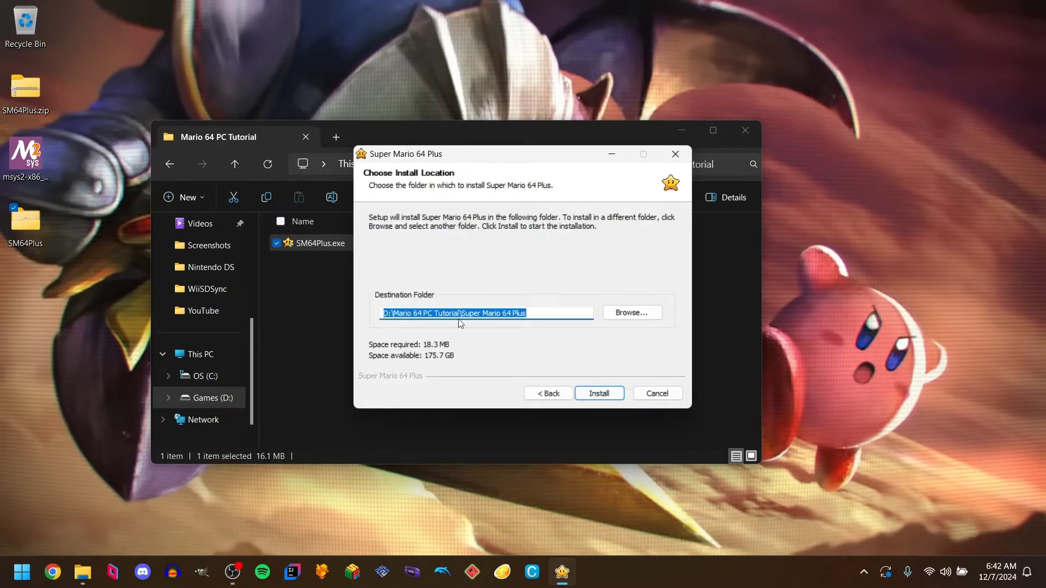
{"action": "left_click", "coordinate": [606, 396]}
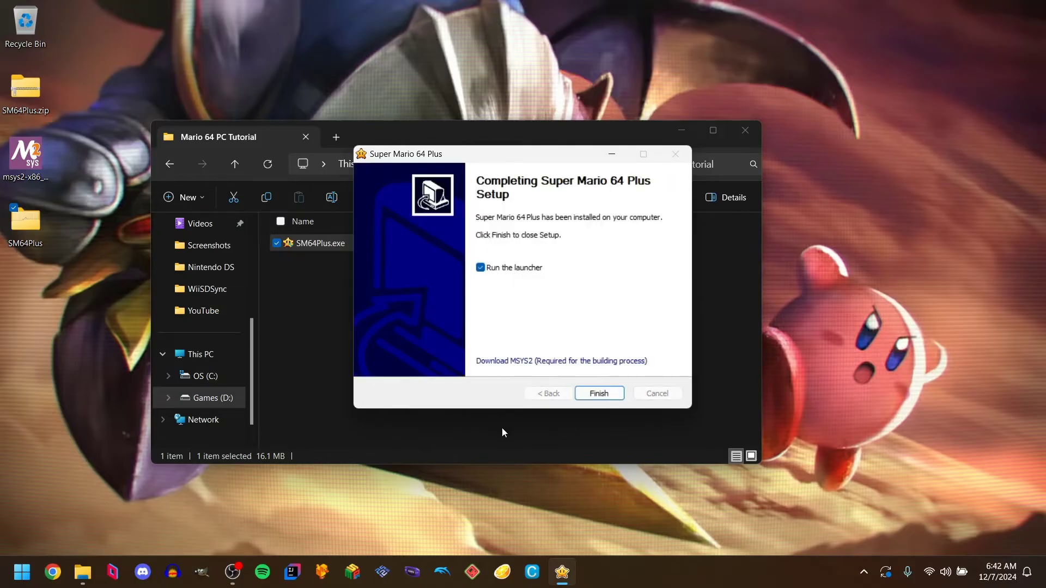
{"action": "key", "text": "Return"}
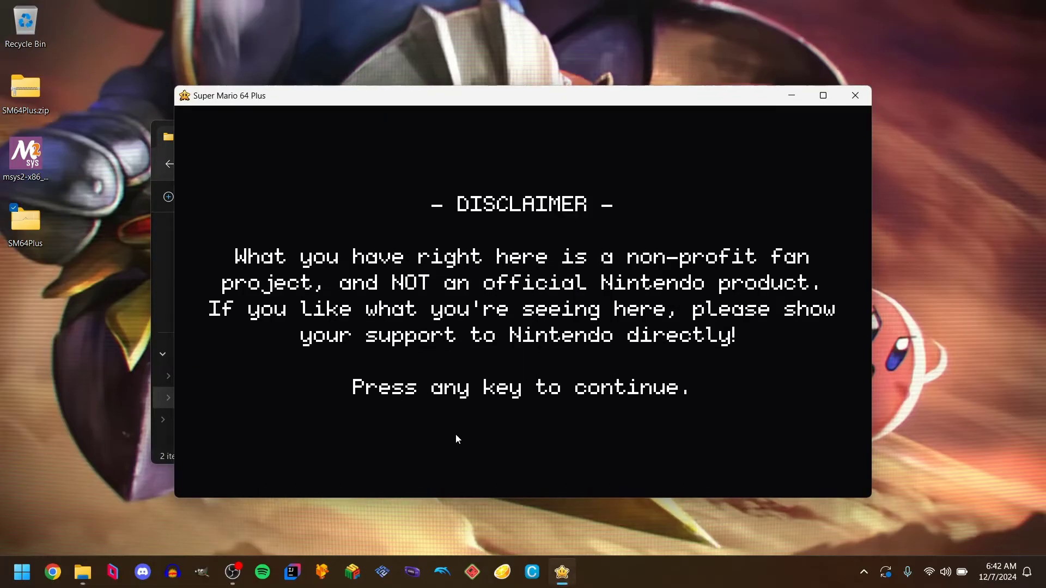
Step: Dismiss the launcher's disclaimer and MSYS2 instructions, reaching the US Z64 ROM notice
{"action": "key", "text": "Return"}
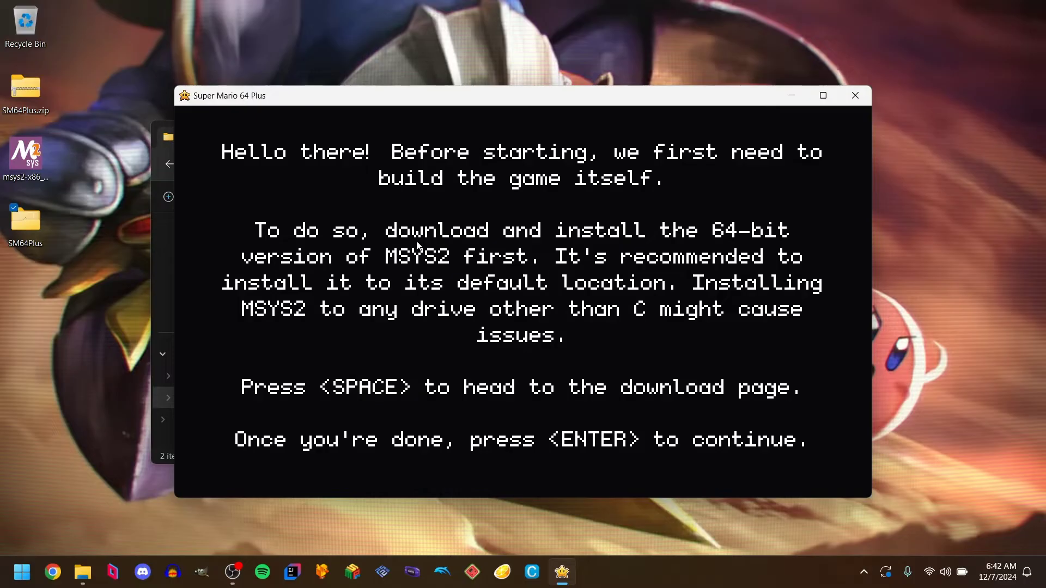
{"action": "key", "text": "Return"}
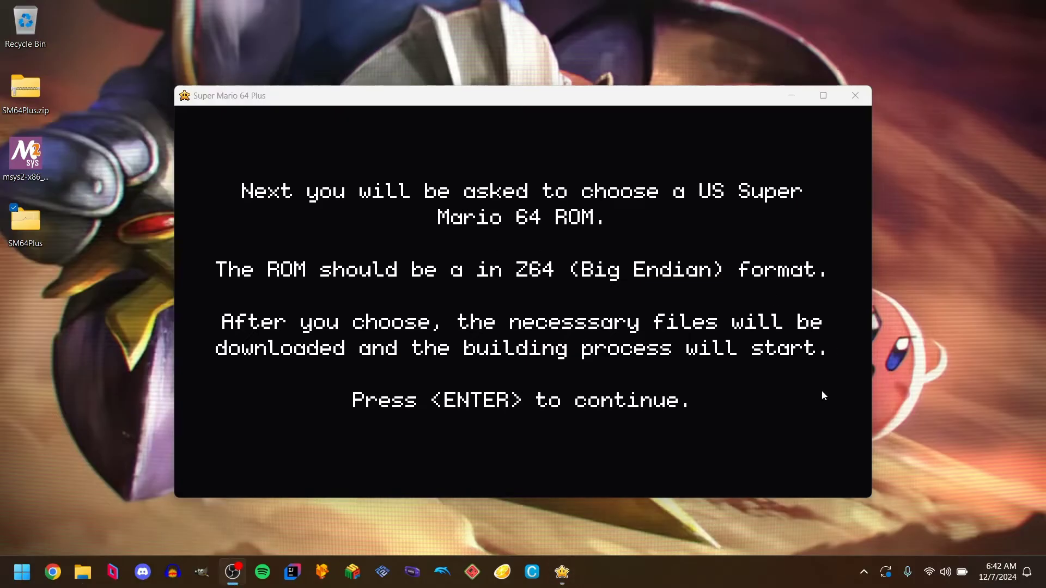
{"action": "mouse_move", "coordinate": [566, 575]}
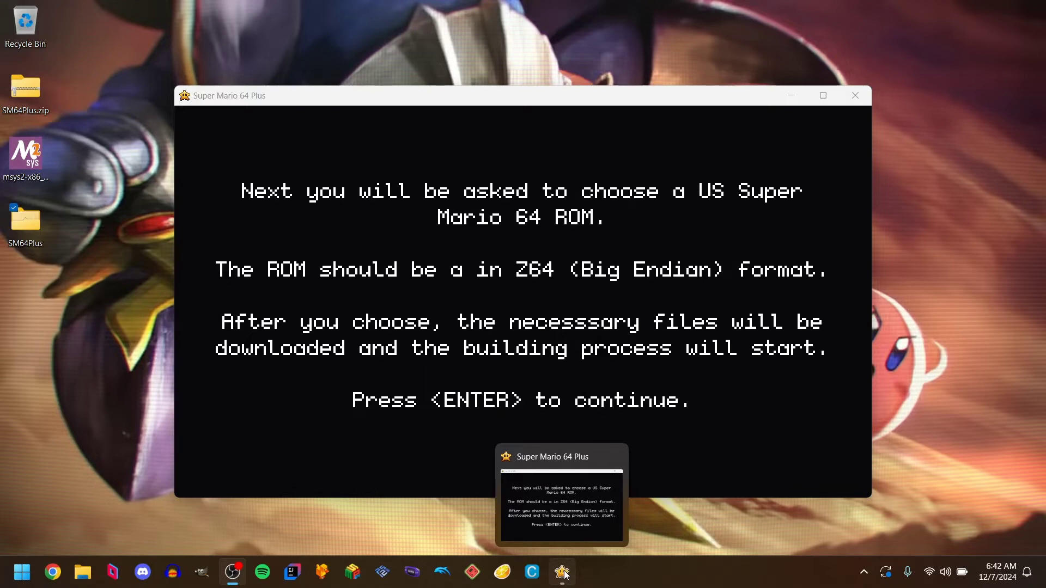
{"action": "left_click", "coordinate": [563, 573]}
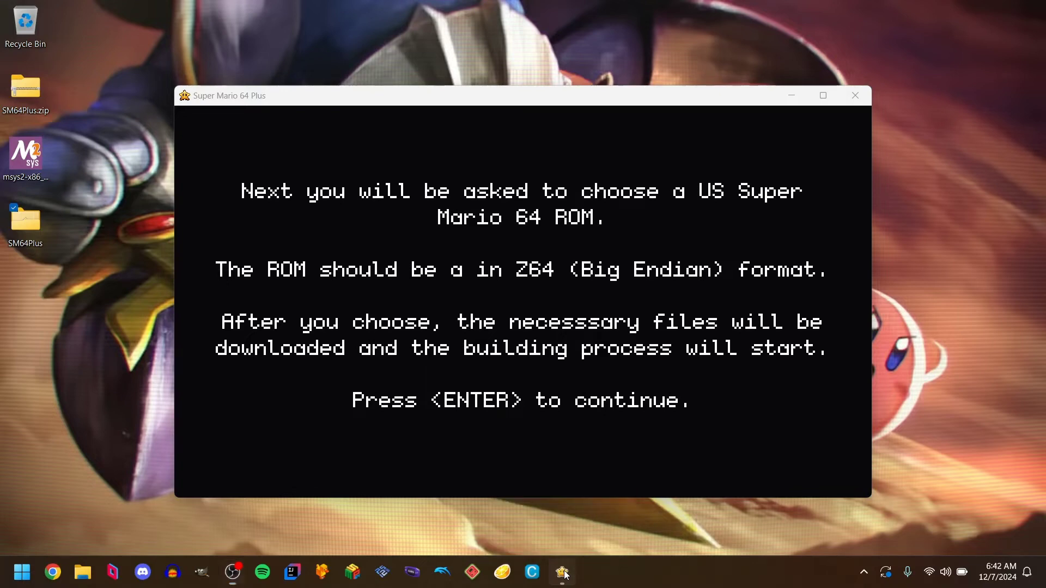
Step: Choose Super Mario 64 (USA).z64 from Games (D:)\Mario 64 PC Tutorial as the ROM to build
{"action": "key", "text": "Return"}
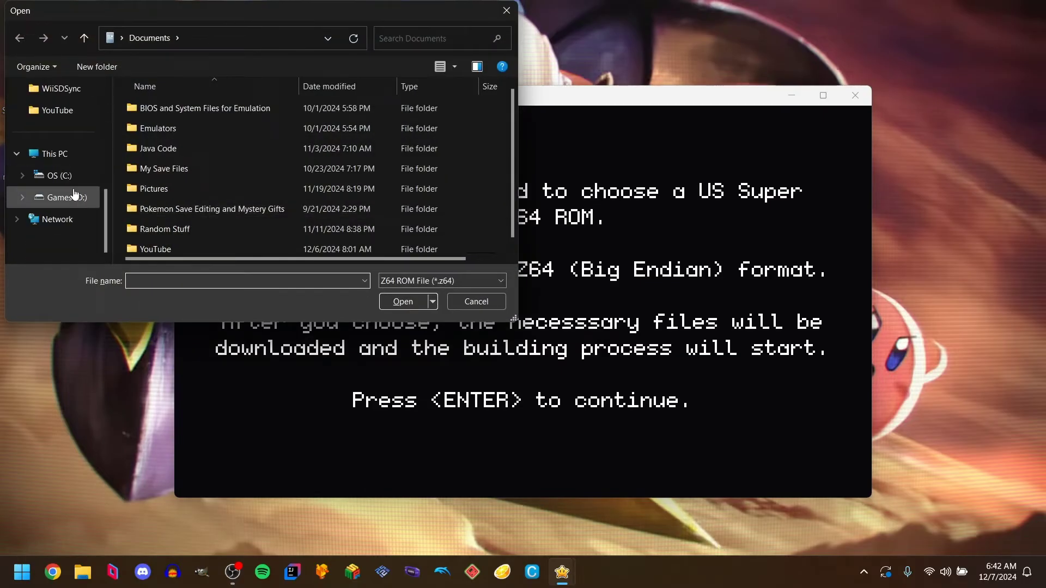
{"action": "left_click", "coordinate": [67, 198]}
{"action": "left_click", "coordinate": [177, 170]}
{"action": "double_click", "coordinate": [177, 169]}
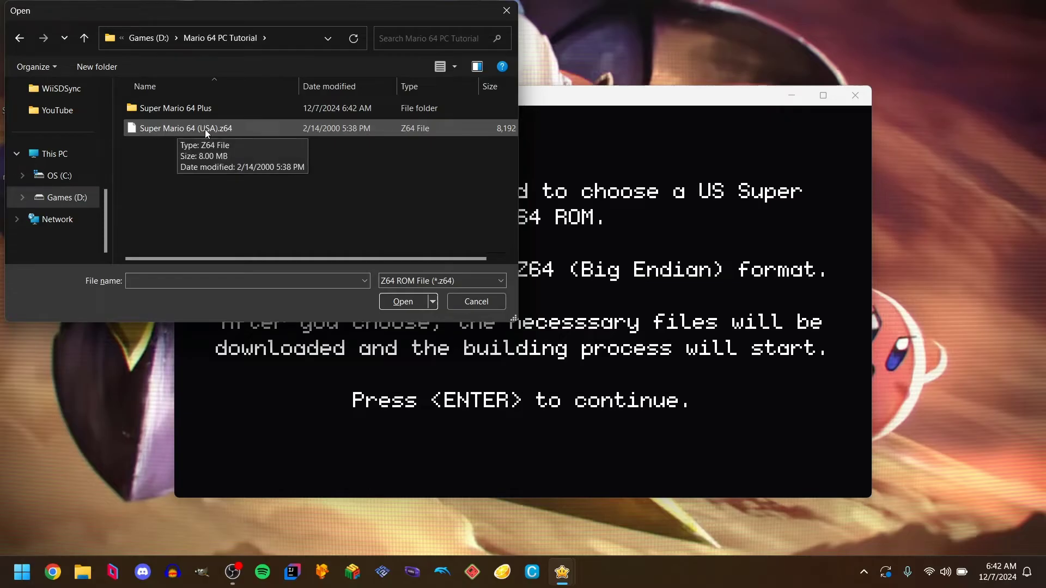
{"action": "left_click", "coordinate": [172, 126]}
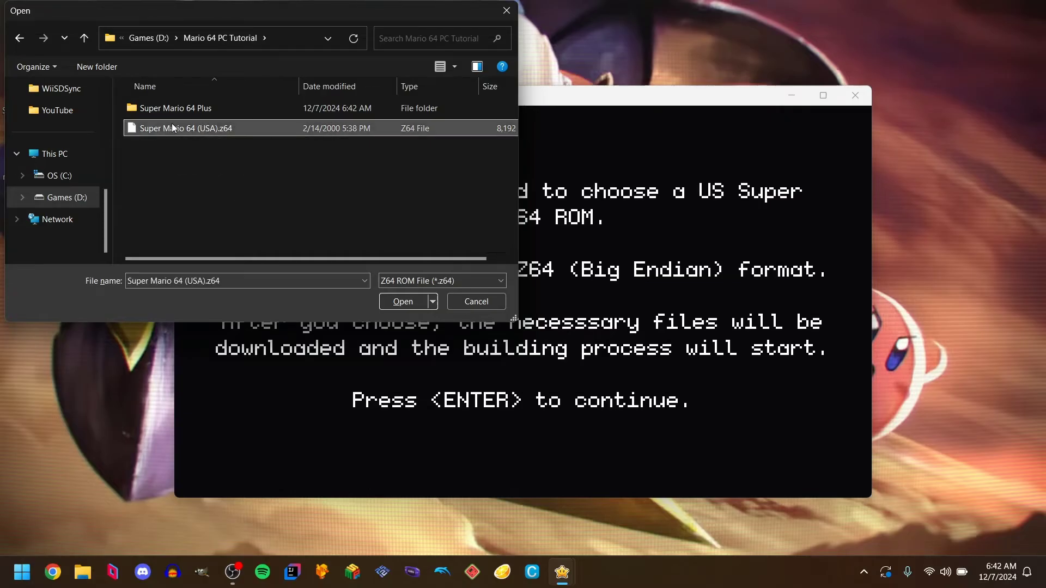
{"action": "left_click", "coordinate": [410, 302]}
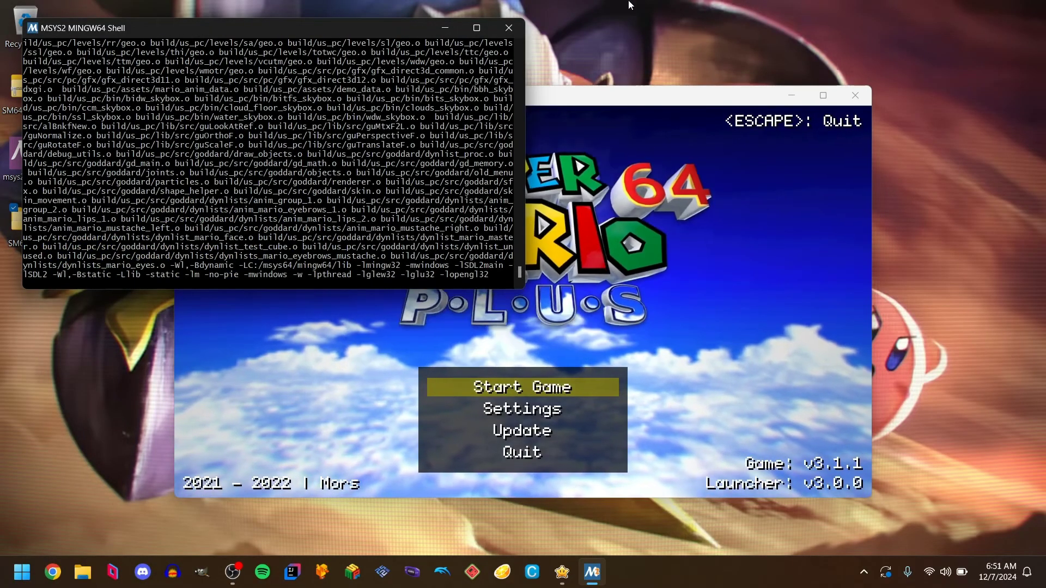
Step: Bring the launcher to the front and launch the game from the Start Game menu entry
{"action": "left_click", "coordinate": [671, 98]}
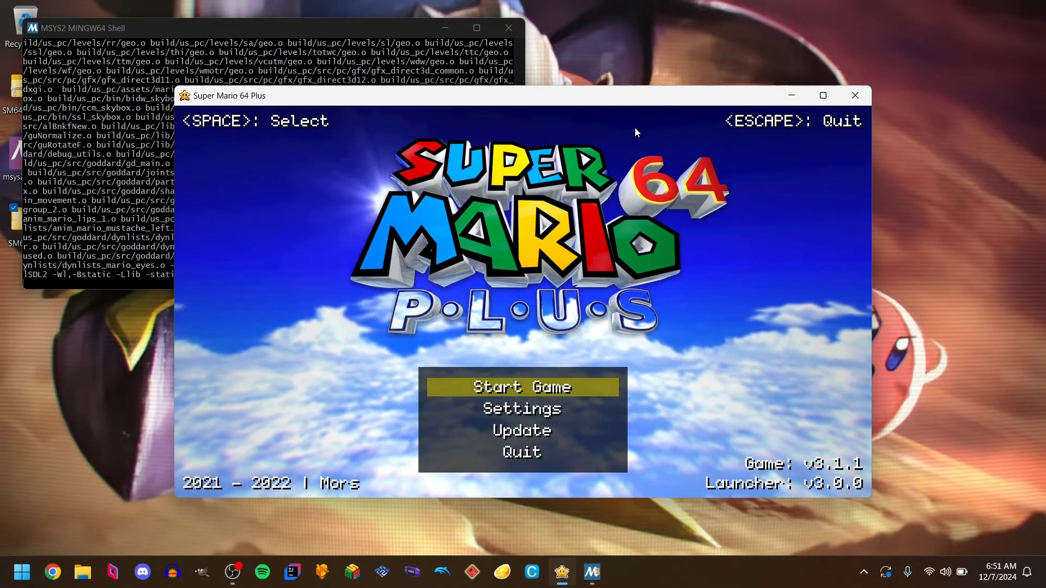
{"action": "key", "text": "Down"}
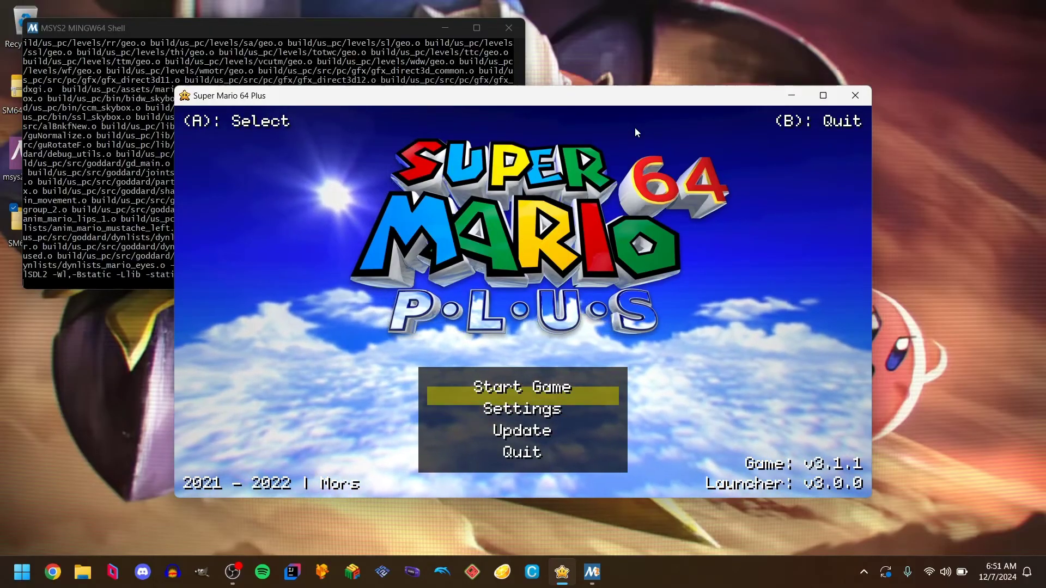
{"action": "key", "text": "Up"}
{"action": "key", "text": "Down"}
{"action": "key", "text": "Up"}
{"action": "key", "text": "Down"}
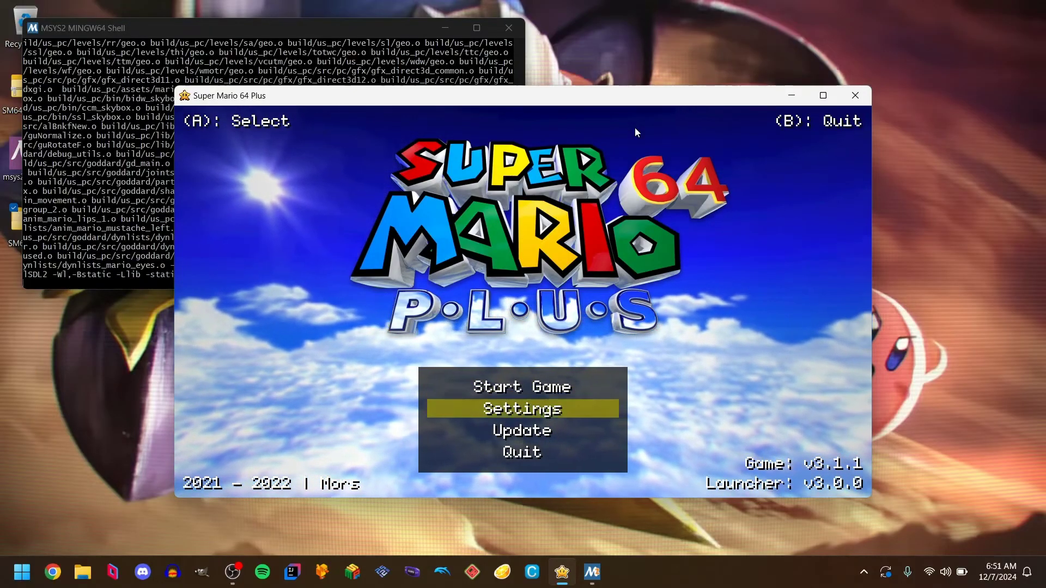
{"action": "key", "text": "Up"}
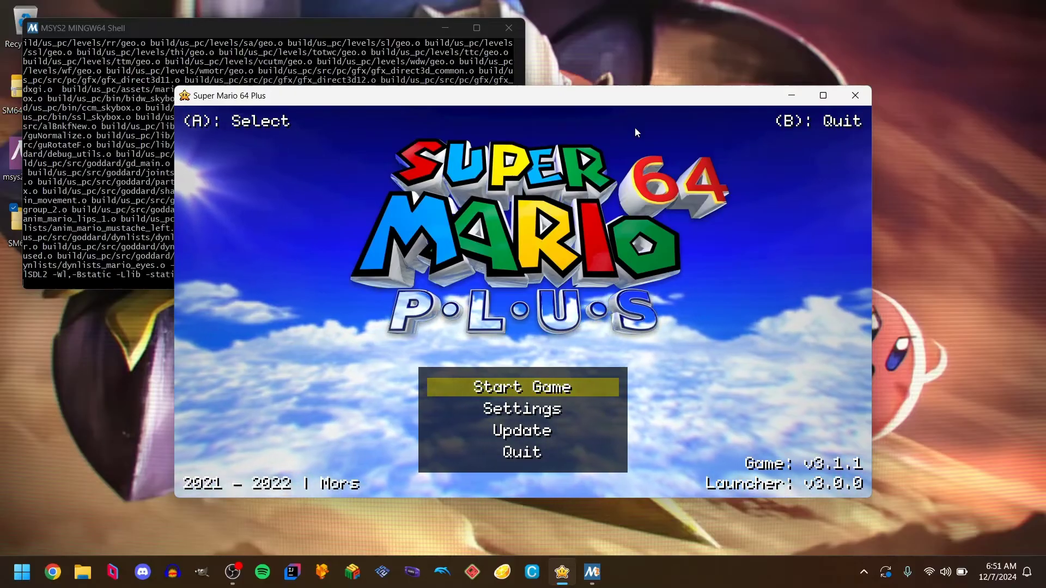
{"action": "key", "text": "Down"}
{"action": "key", "text": "Down"}
{"action": "key", "text": "Up"}
{"action": "key", "text": "Down"}
{"action": "key", "text": "Up"}
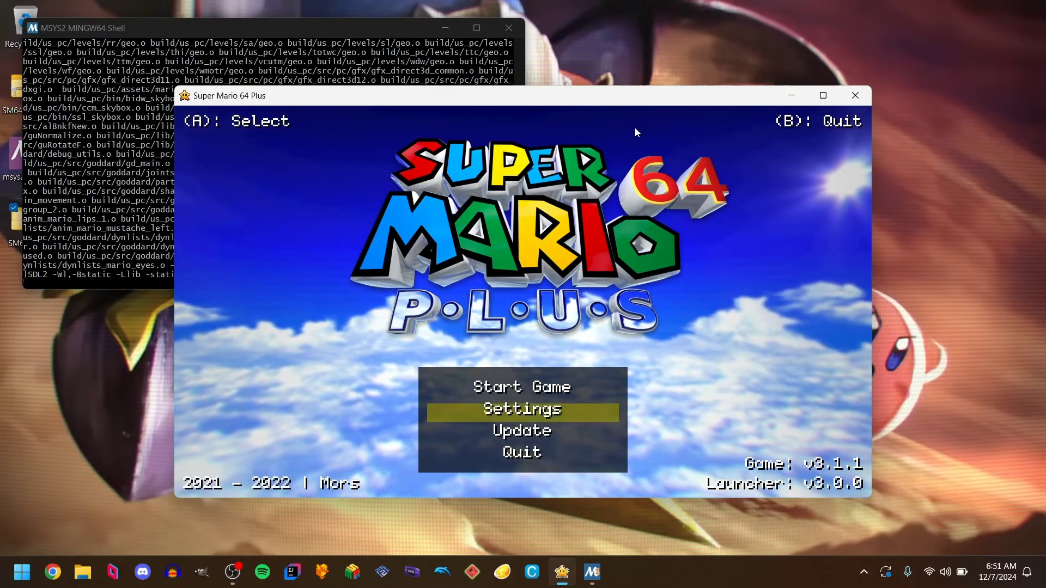
{"action": "key", "text": "Down"}
{"action": "key", "text": "Down"}
{"action": "key", "text": "Up"}
{"action": "key", "text": "Up"}
{"action": "key", "text": "Up"}
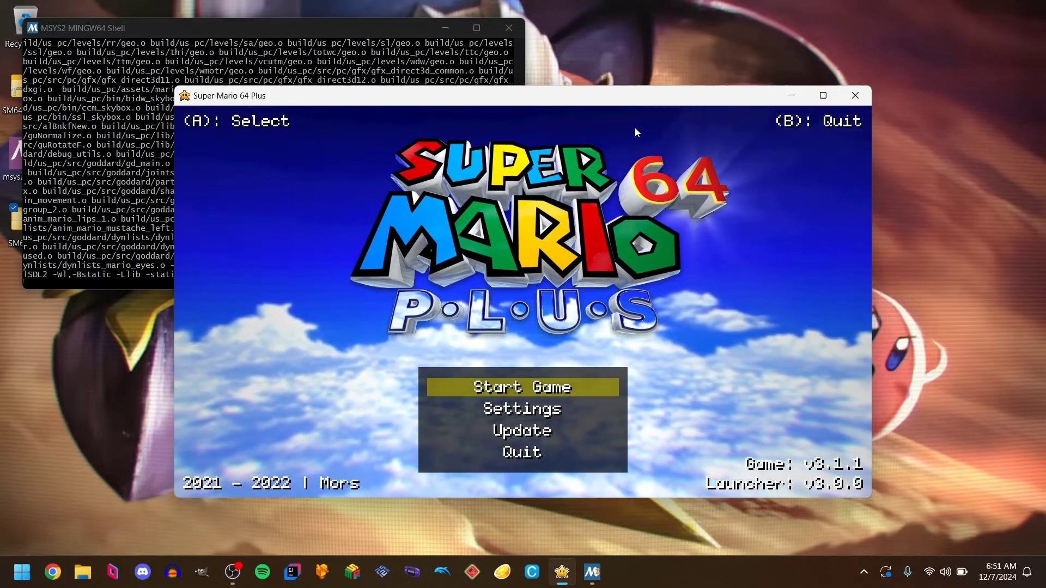
{"action": "key", "text": "Return"}
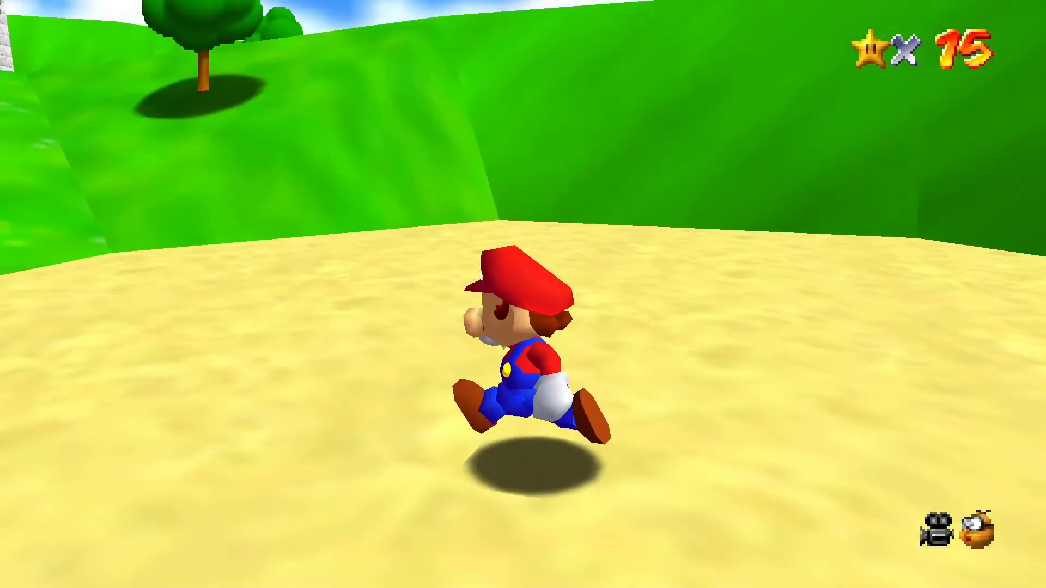
Step: Pause the game while playing outside the castle
{"action": "key", "text": "space"}
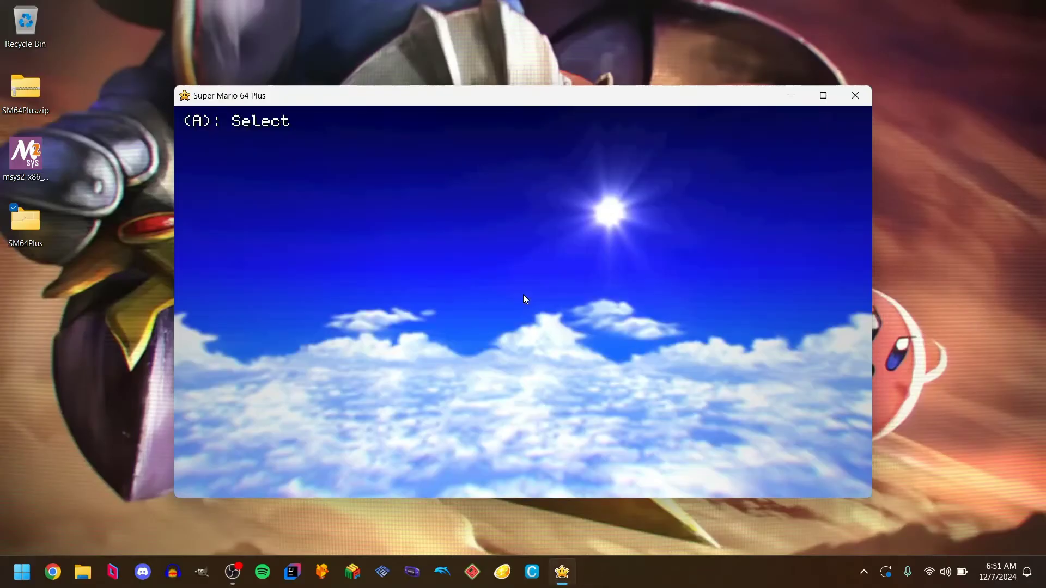
Step: Quit the launcher and close the SM64Plus folder window
{"action": "key", "text": "Up"}
{"action": "key", "text": "Return"}
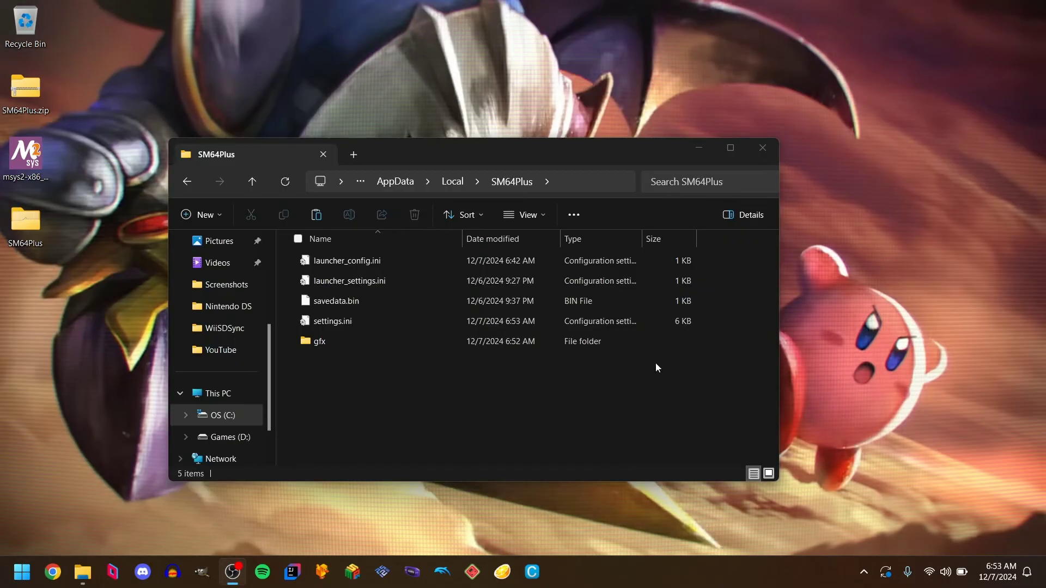
{"action": "left_click", "coordinate": [87, 572]}
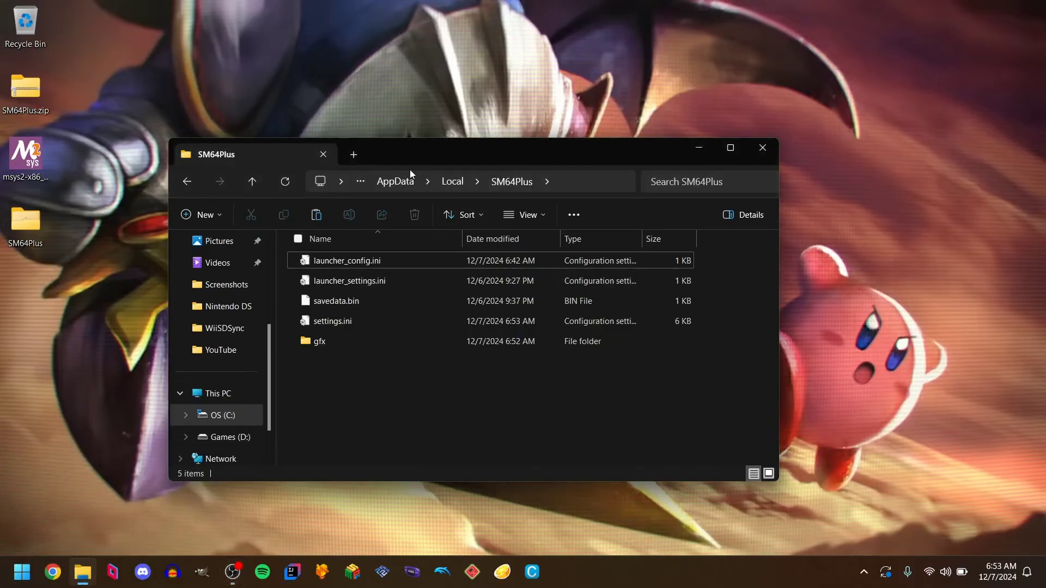
{"action": "mouse_move", "coordinate": [410, 154]}
{"action": "left_mouse_down"}
{"action": "mouse_move", "coordinate": [481, 240]}
{"action": "mouse_move", "coordinate": [389, 367]}
{"action": "mouse_move", "coordinate": [397, 128]}
{"action": "left_mouse_up"}
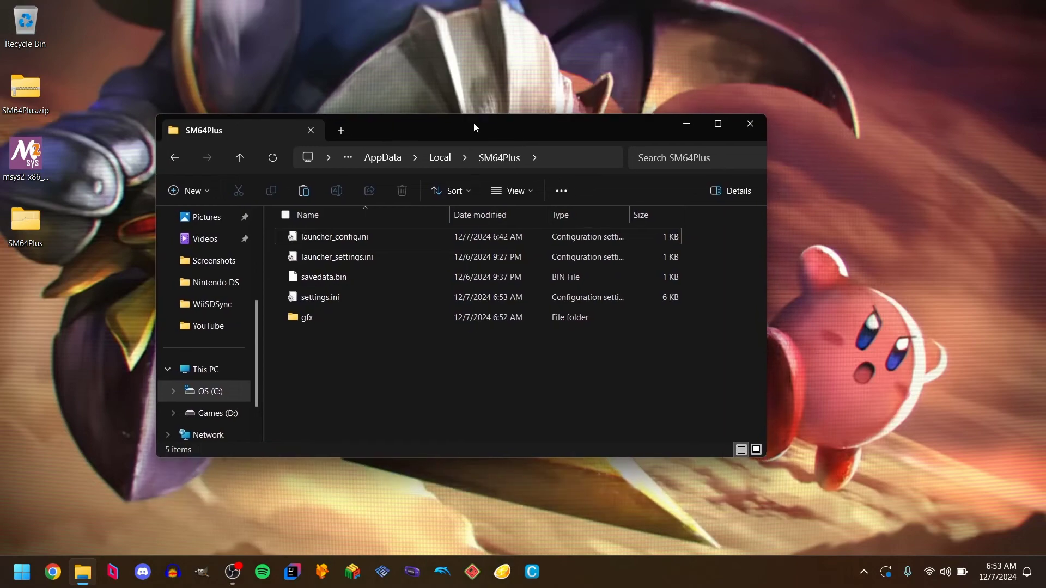
{"action": "left_click", "coordinate": [750, 123]}
Step: Search %appdata% and navigate from Roaming up to the AppData\Local folder
{"action": "key", "text": "super"}
{"action": "key", "text": "super"}
{"action": "key", "text": "super"}
{"action": "type", "text": "%appdata%"}
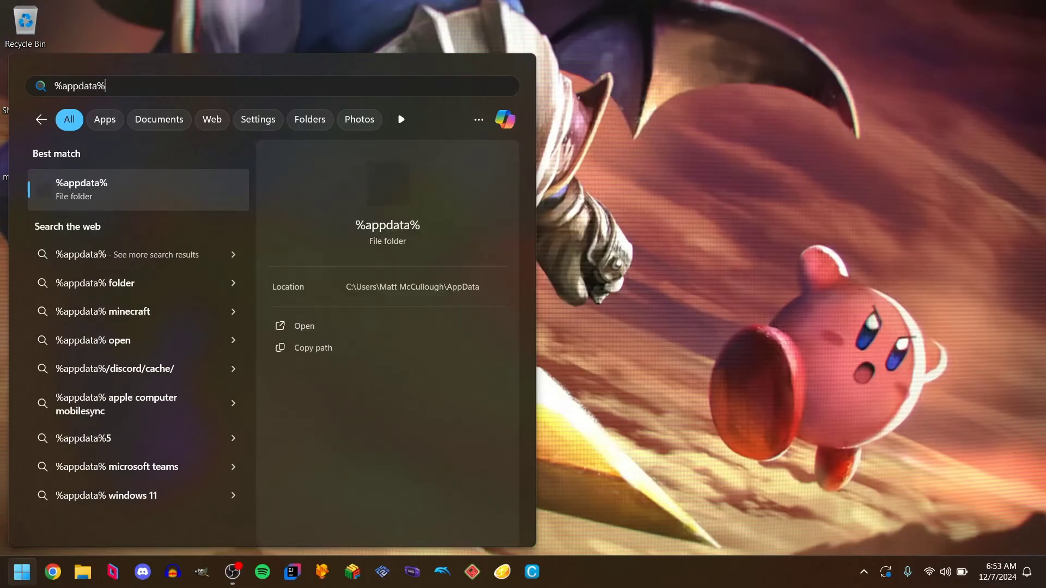
{"action": "key", "text": "Return"}
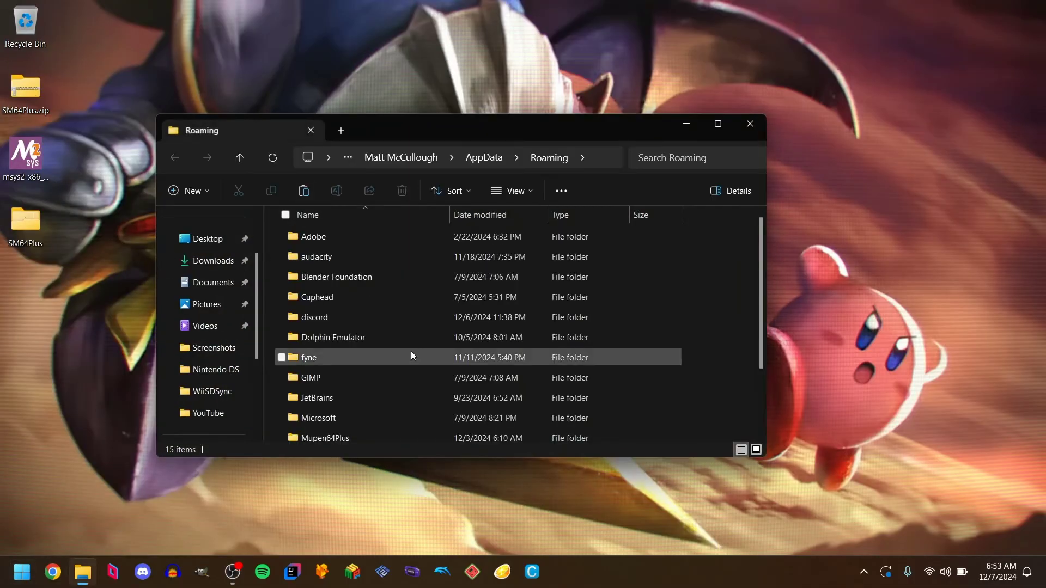
{"action": "scroll", "coordinate": [411, 351], "scroll_direction": "down", "scroll_amount": 2}
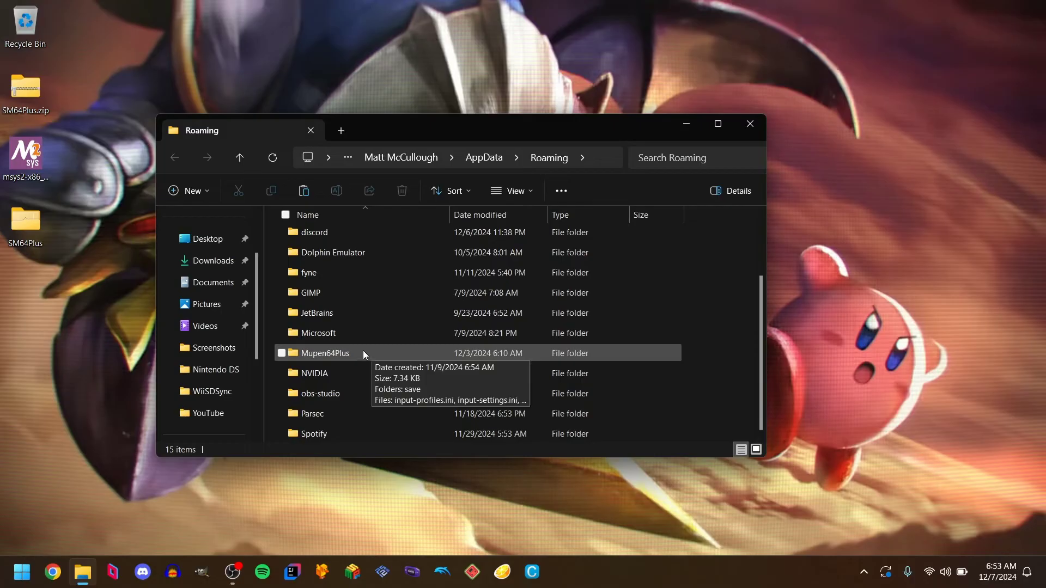
{"action": "left_click", "coordinate": [484, 157]}
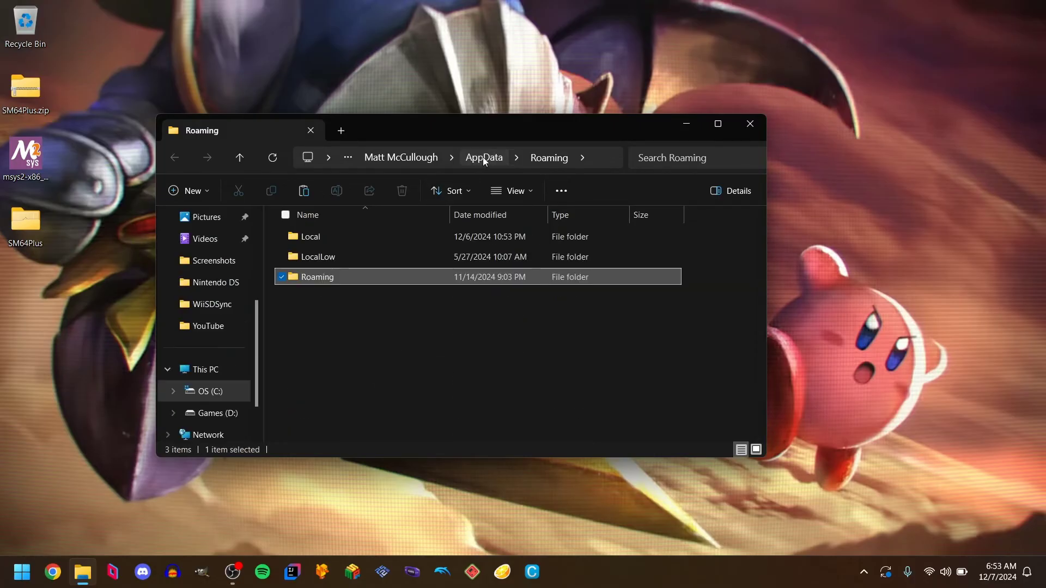
{"action": "left_click", "coordinate": [318, 240]}
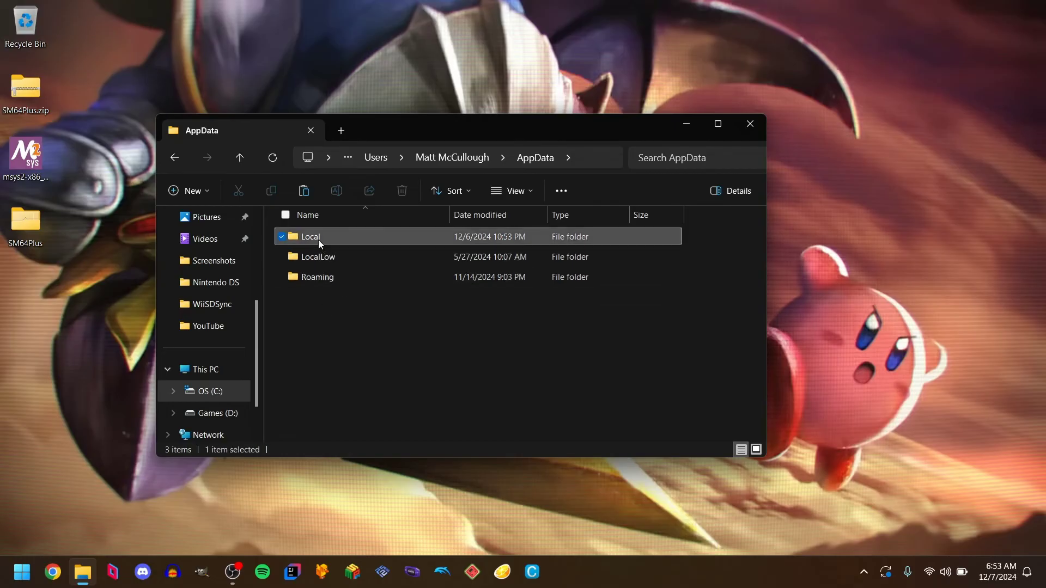
{"action": "double_click", "coordinate": [318, 240]}
Step: Permanently delete the gfx folder in SM64Plus, then show the Games (D:) drive
{"action": "scroll", "coordinate": [381, 335], "scroll_direction": "down", "scroll_amount": 6}
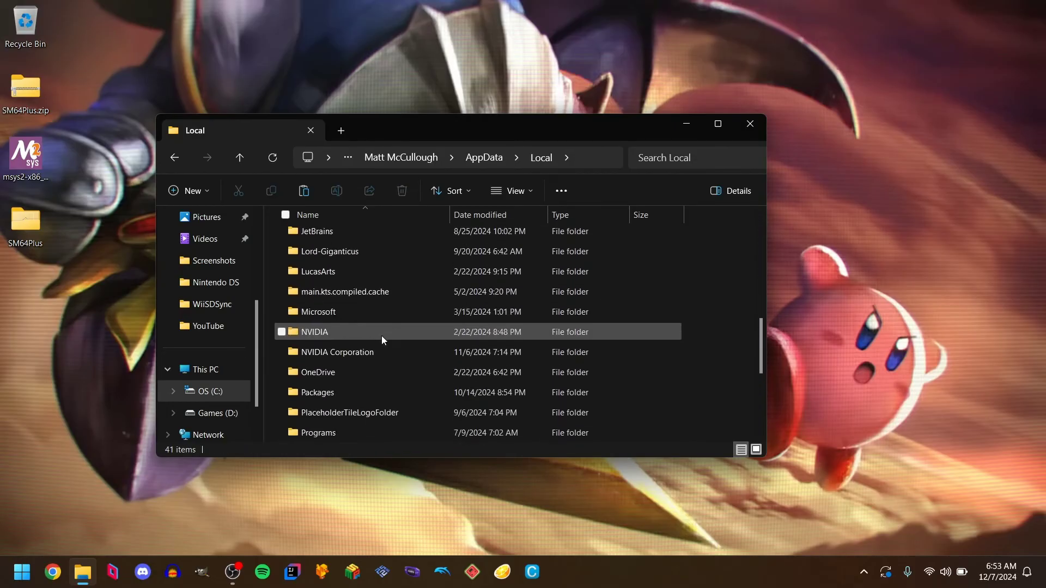
{"action": "scroll", "coordinate": [381, 336], "scroll_direction": "down", "scroll_amount": 2}
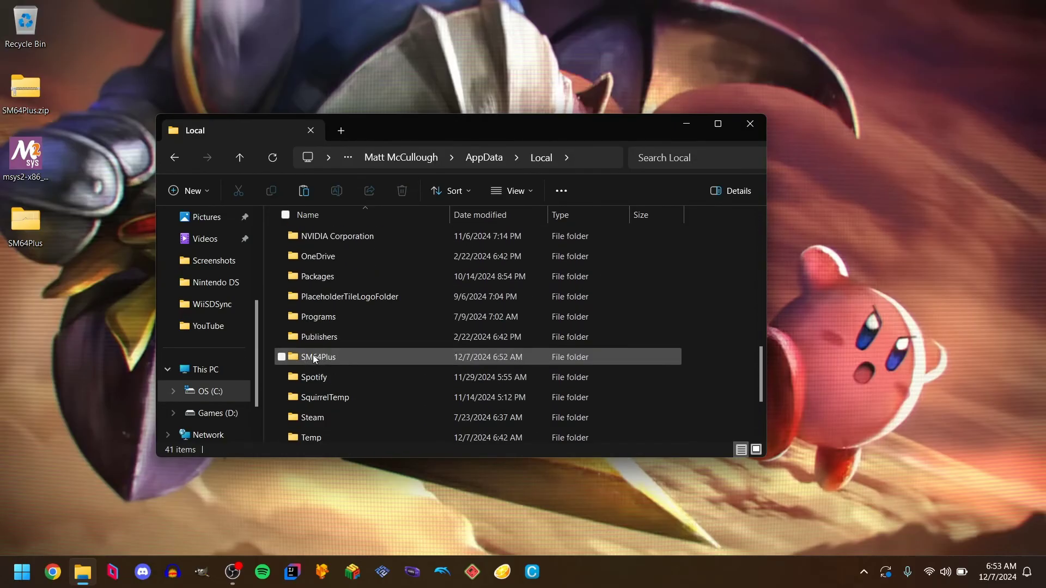
{"action": "double_click", "coordinate": [312, 355]}
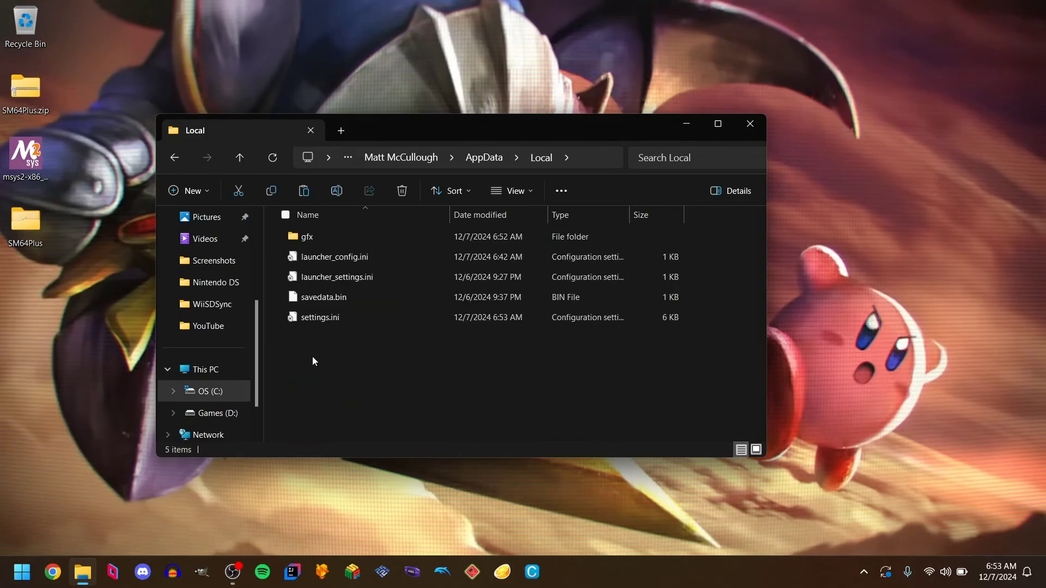
{"action": "left_click", "coordinate": [310, 243]}
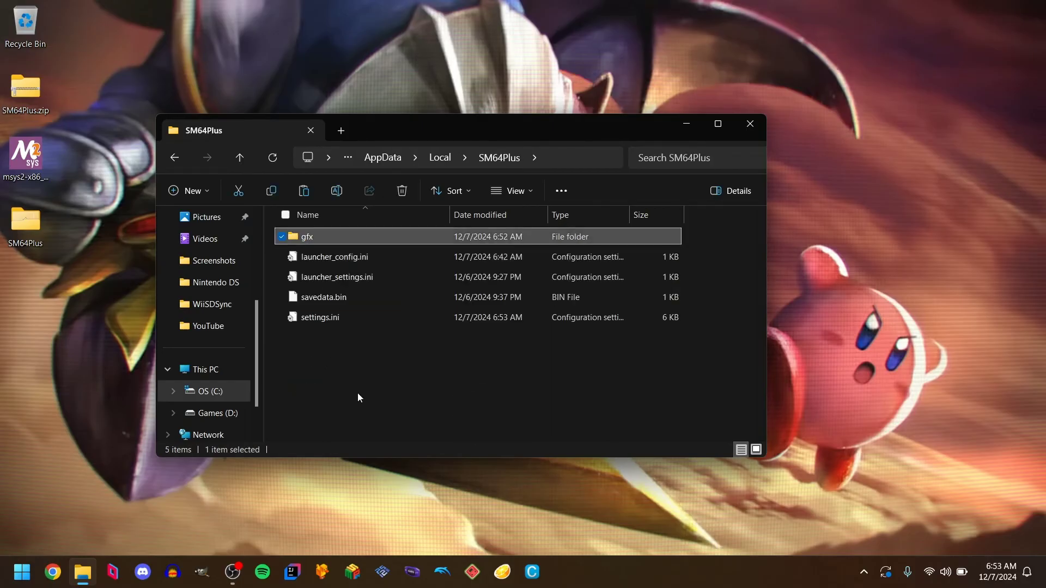
{"action": "key", "text": "shift+Delete"}
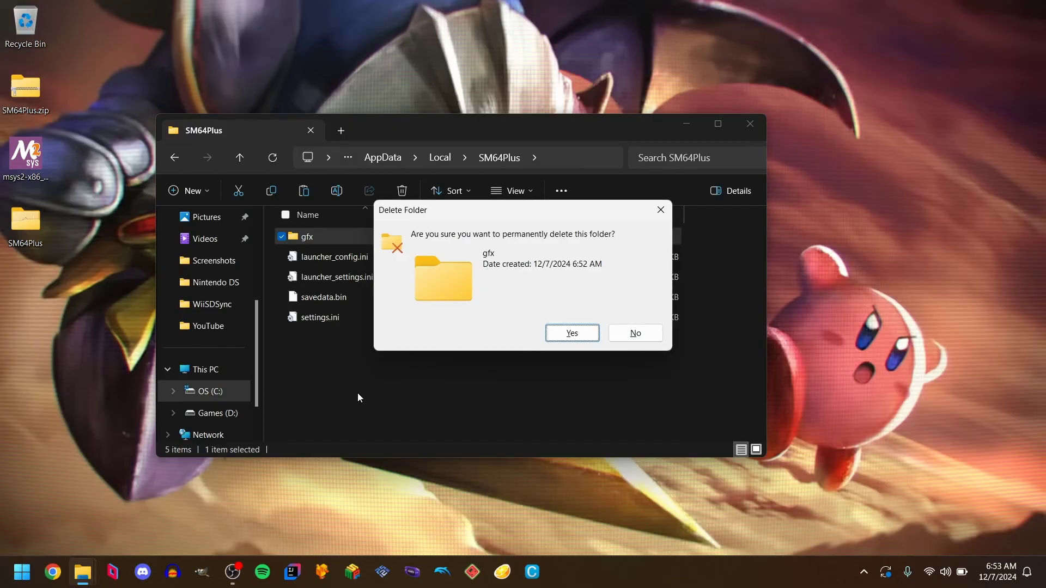
{"action": "left_click", "coordinate": [572, 334]}
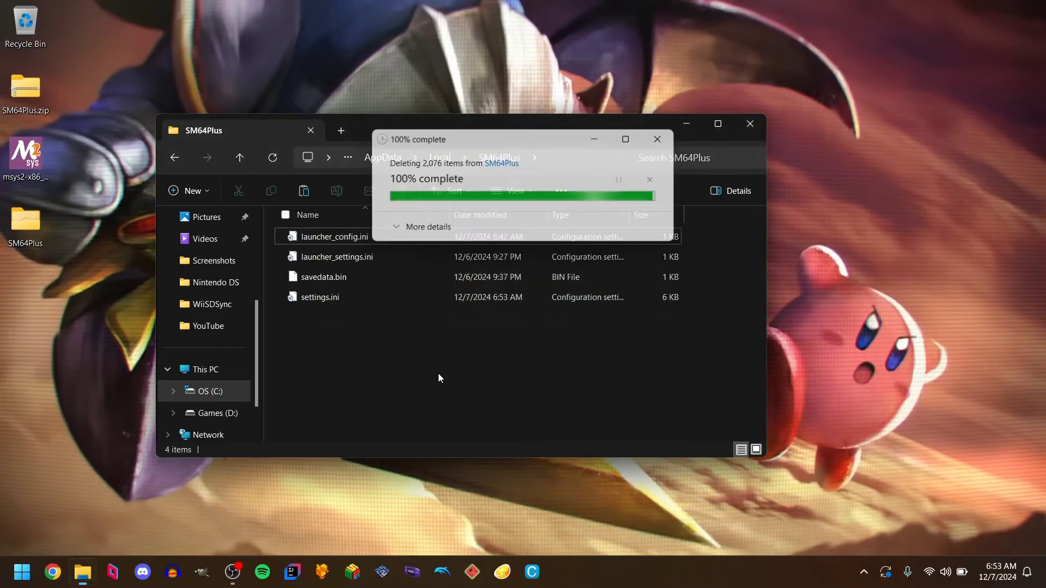
{"action": "left_click", "coordinate": [201, 413]}
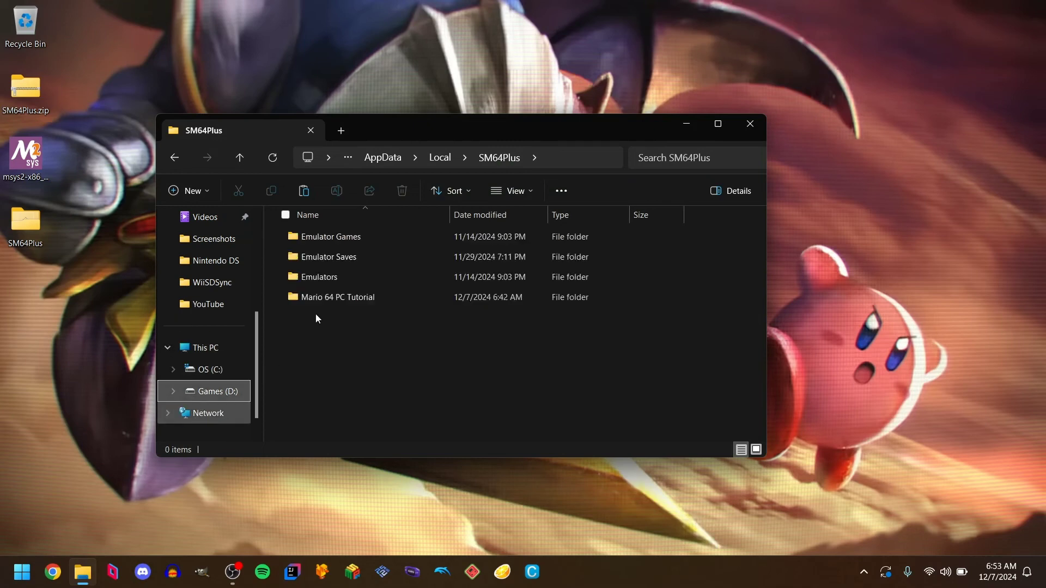
Step: Run Super Mario 64 Plus.exe from Mario 64 PC Tutorial > Super Mario 64 Plus and start the game
{"action": "double_click", "coordinate": [323, 264]}
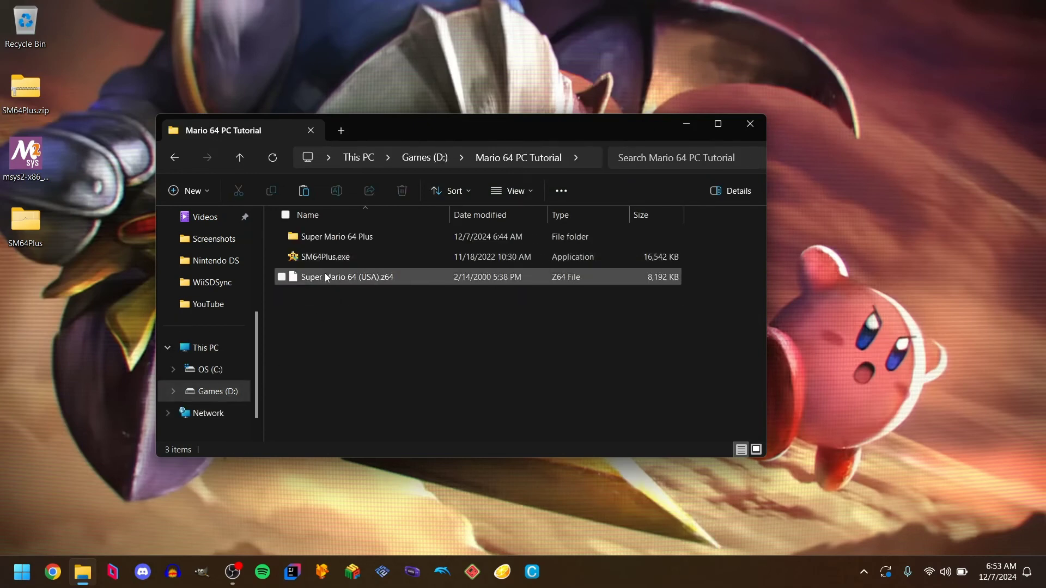
{"action": "double_click", "coordinate": [328, 235]}
{"action": "scroll", "coordinate": [374, 319], "scroll_direction": "down", "scroll_amount": 1}
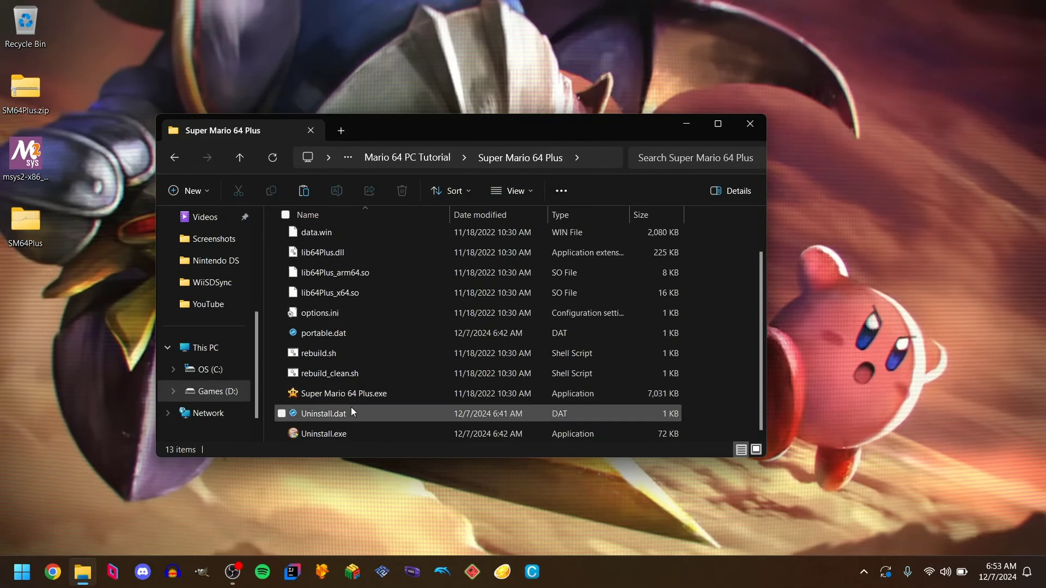
{"action": "double_click", "coordinate": [344, 394]}
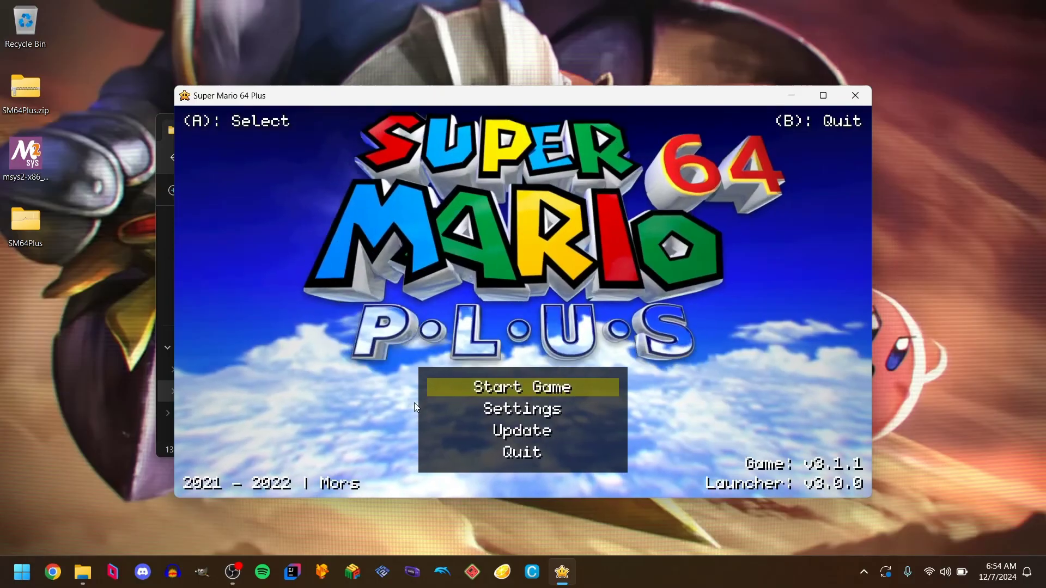
{"action": "key", "text": "Return"}
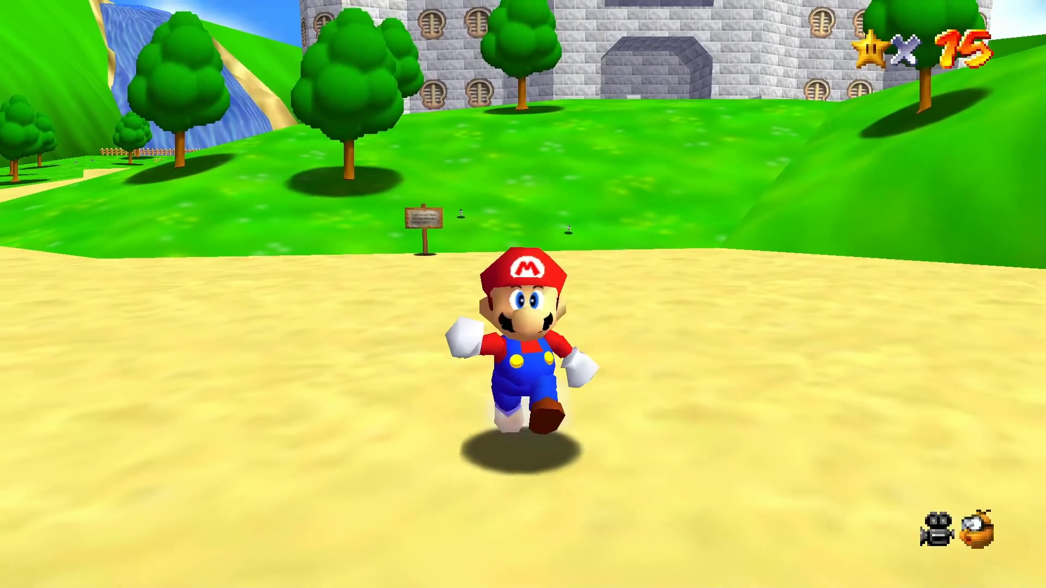
Step: Move Mario briefly, quit the game and launcher, and show the bare desktop
{"action": "key", "text": "l"}
{"action": "key", "text": "space"}
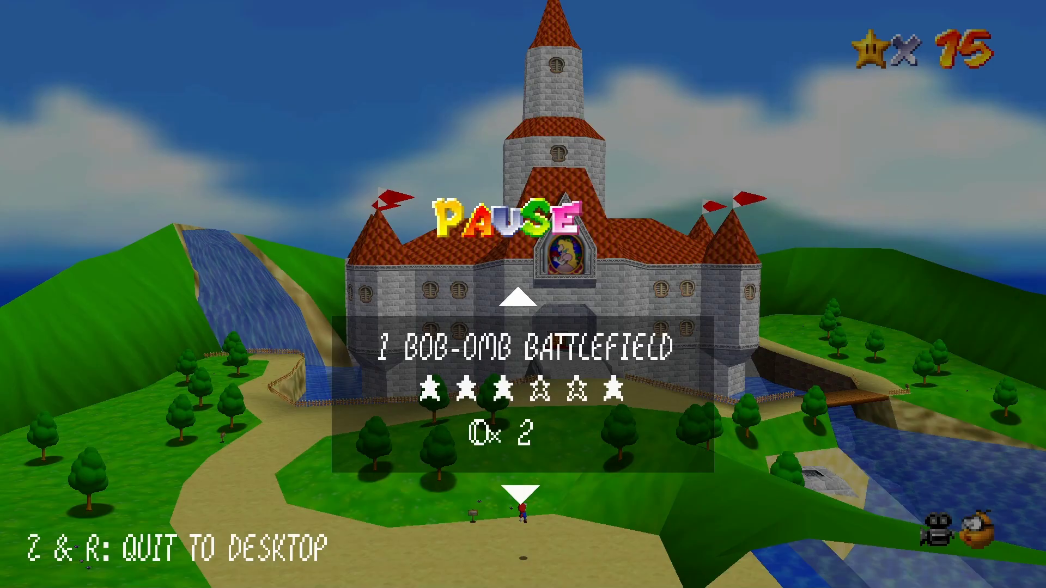
{"action": "key", "text": "shift+k"}
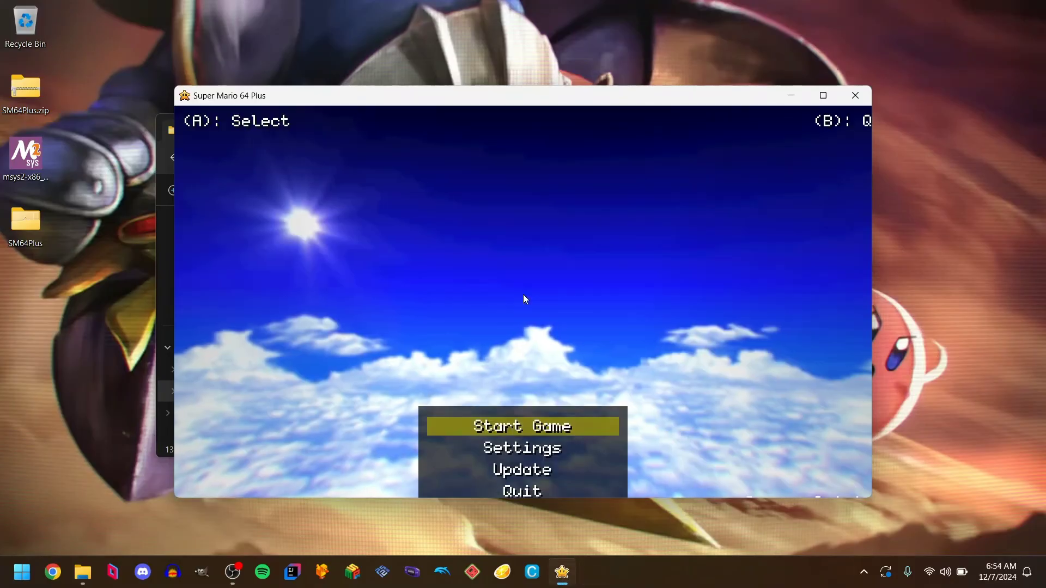
{"action": "key", "text": "Up"}
{"action": "key", "text": "Return"}
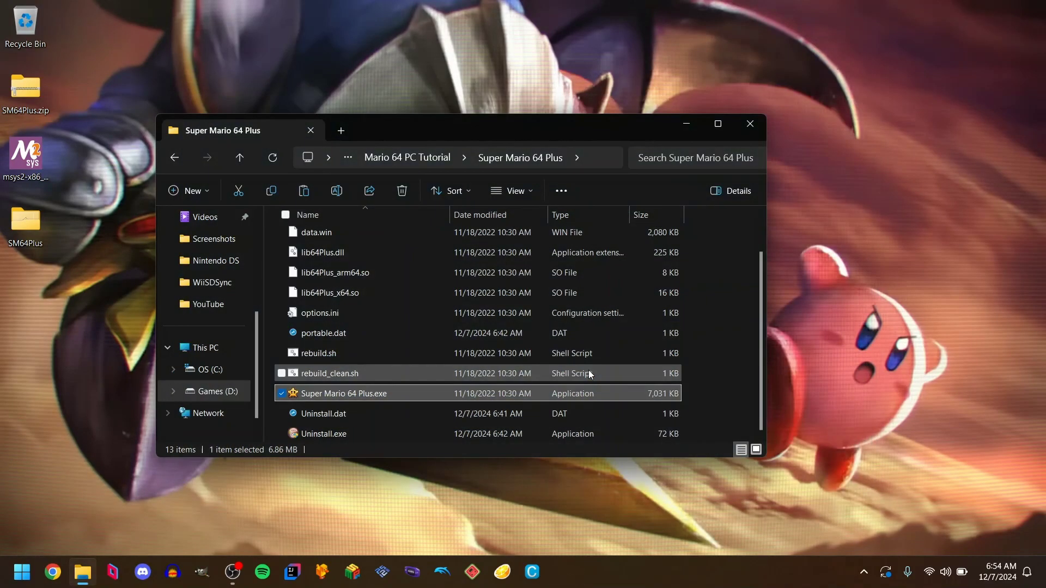
{"action": "key", "text": "super+d"}
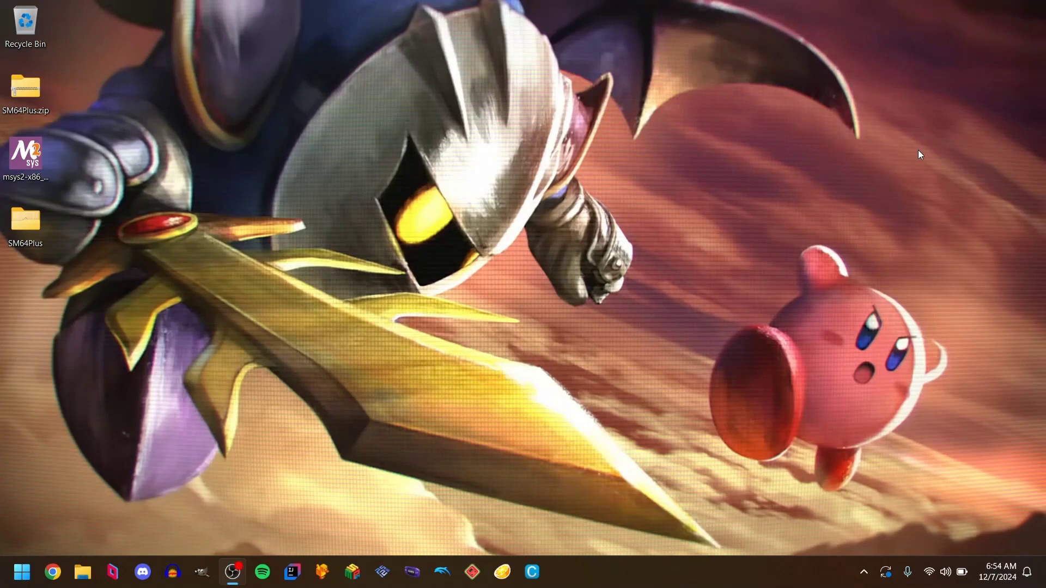